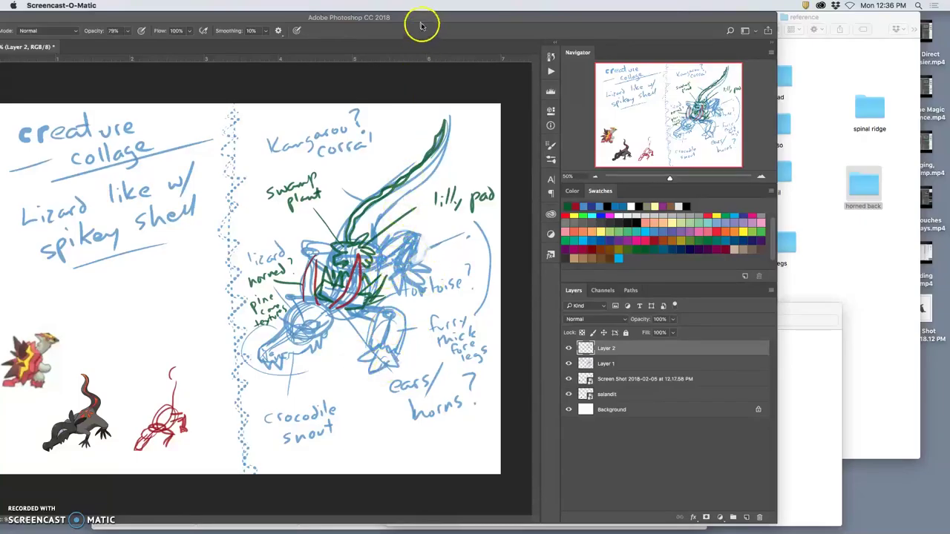
Shrink the Photoshop window and reposition it over the lower-left part of the desktop, with the whole creature sketch zoomed out
click(420, 26)
key(super+minus)
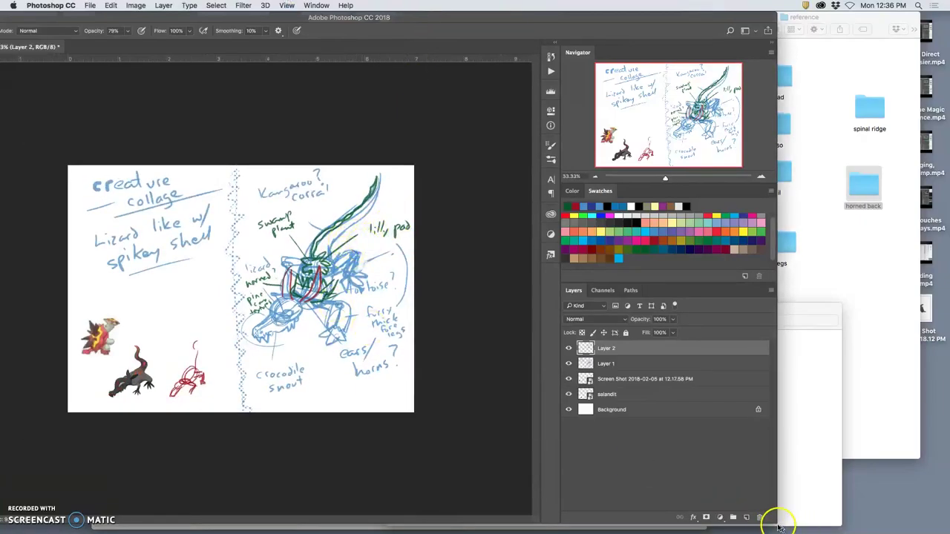
drag(771, 522, 550, 355)
click(457, 182)
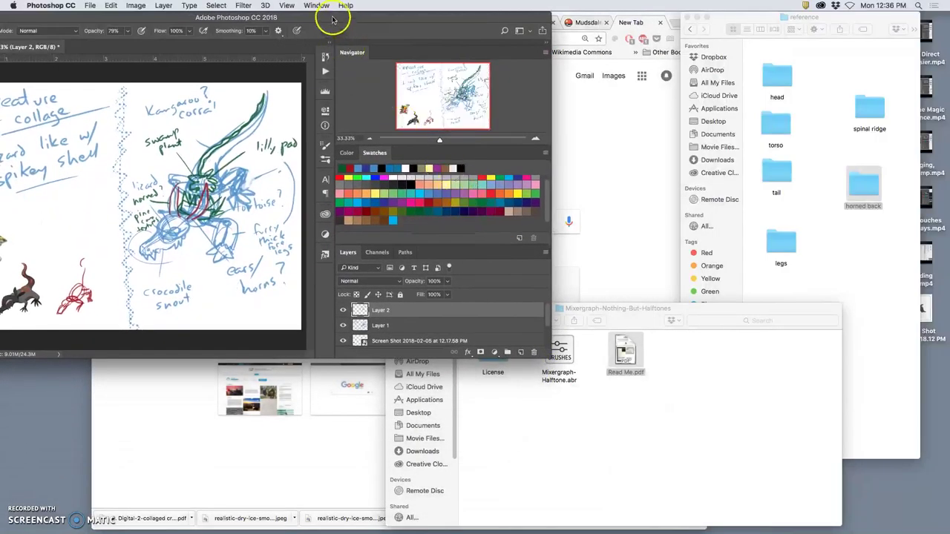
drag(332, 20, 312, 209)
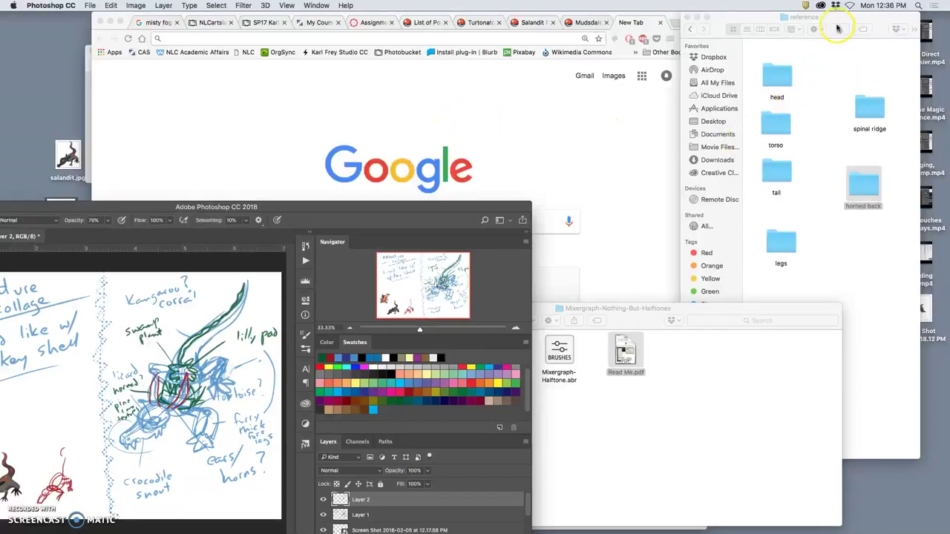
Shift the reference folder window aside and bring the Chrome window forward between it and the sketch
drag(837, 28, 873, 16)
click(647, 134)
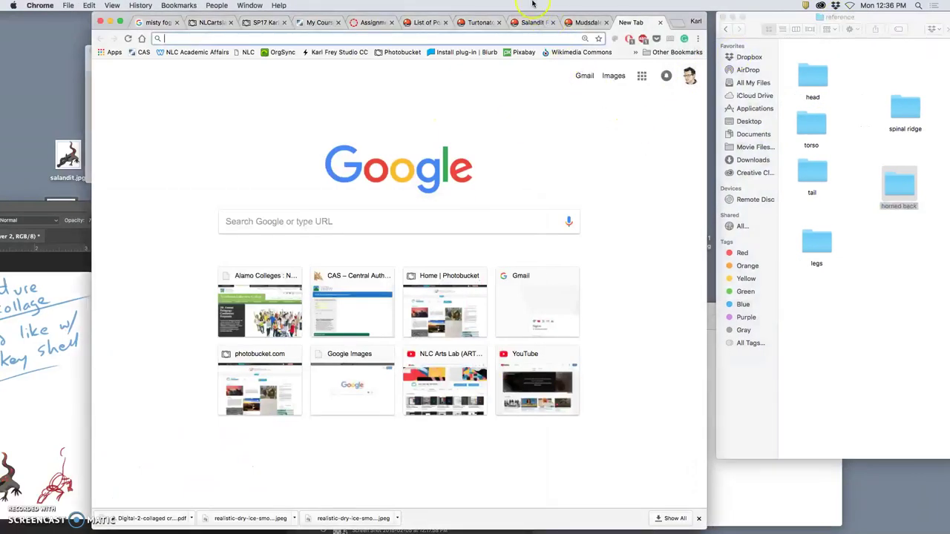
drag(544, 13, 619, 13)
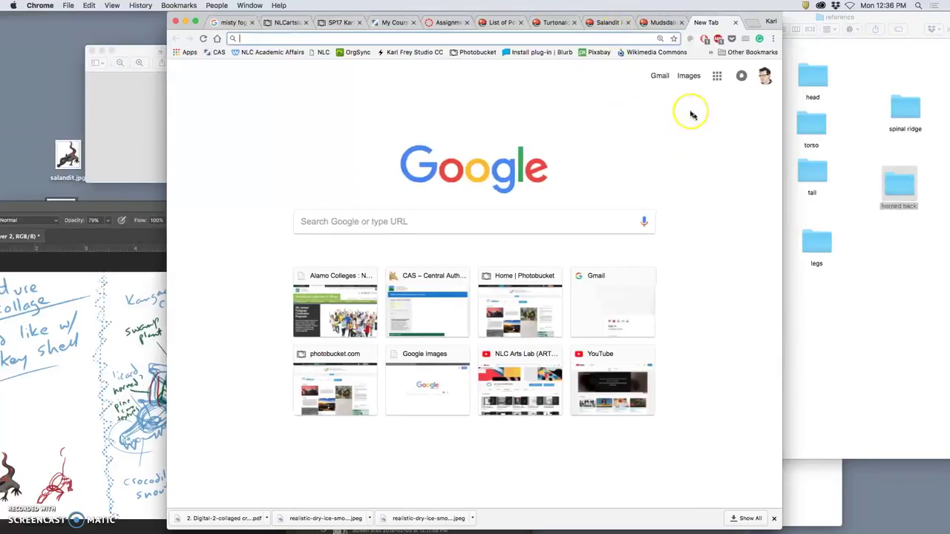
Search Google Images for "lizard"
click(688, 76)
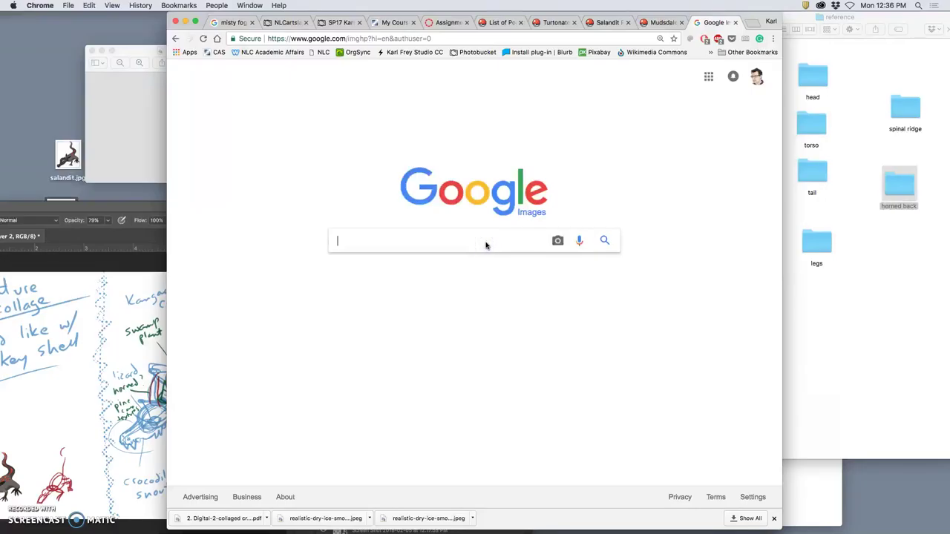
text(lizard)
key(Return)
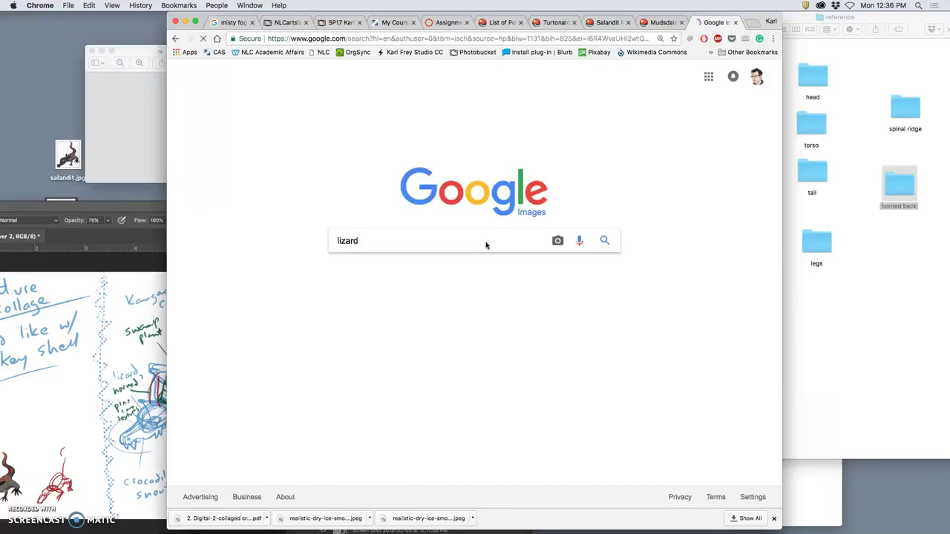
click(409, 457)
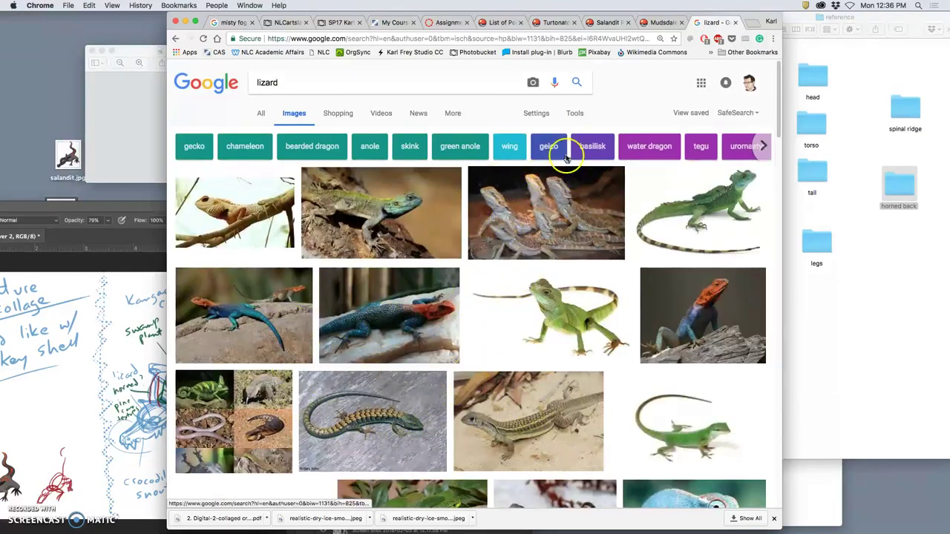
Filter the image results to sizes larger than 8 MP and move the browser window clear of the creature sketch
click(577, 115)
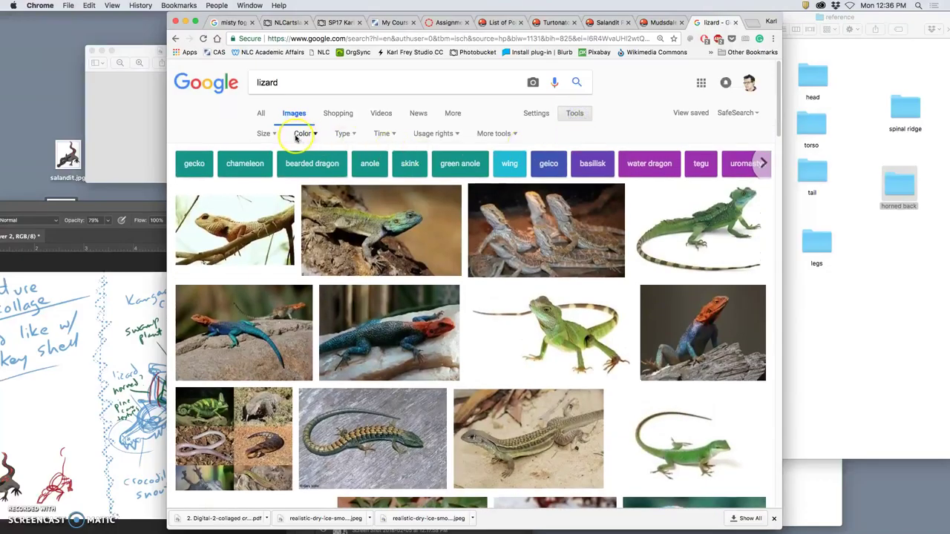
click(265, 133)
mouse_move(276, 212)
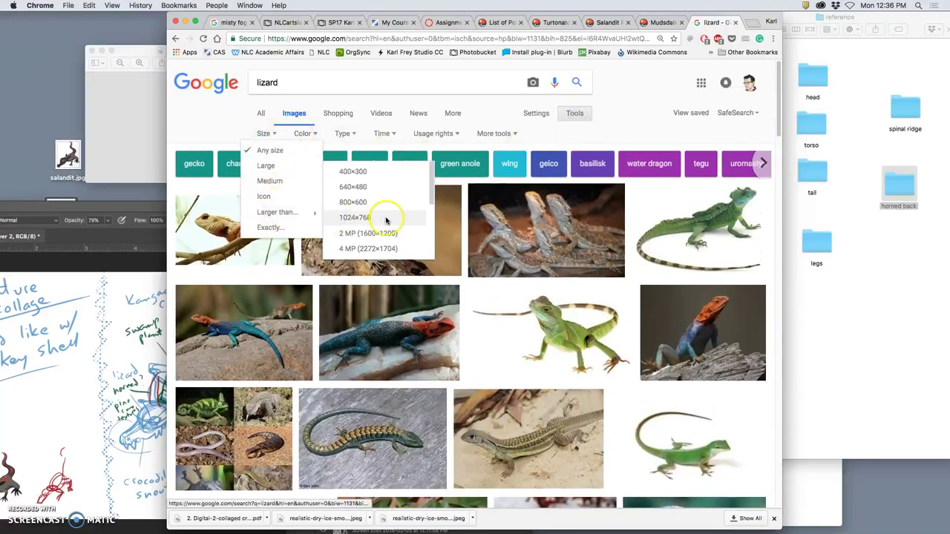
scroll(386, 219, down, 2)
click(376, 225)
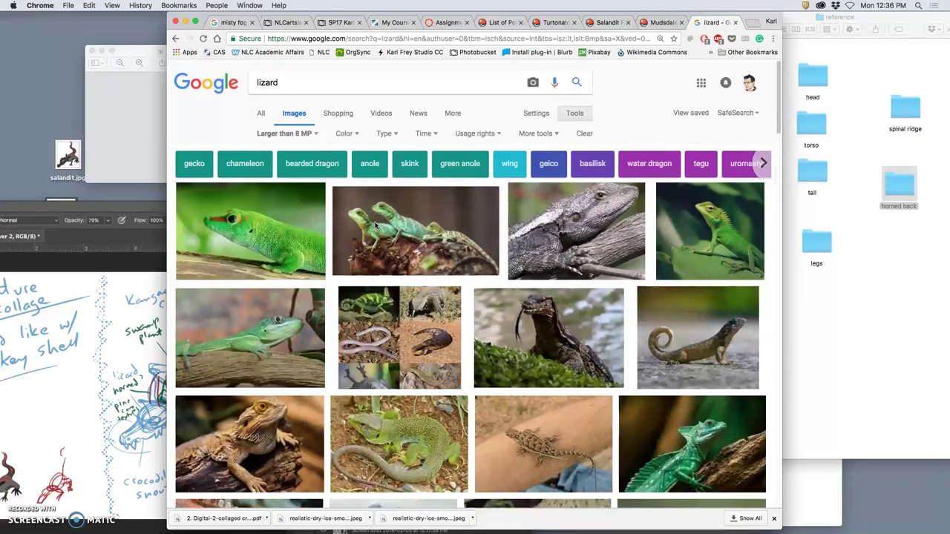
click(390, 235)
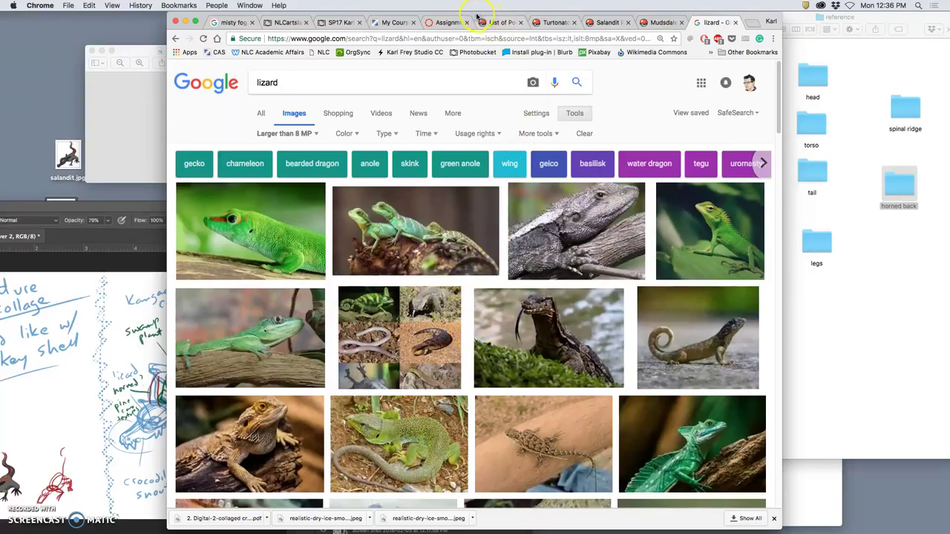
drag(477, 15, 549, 15)
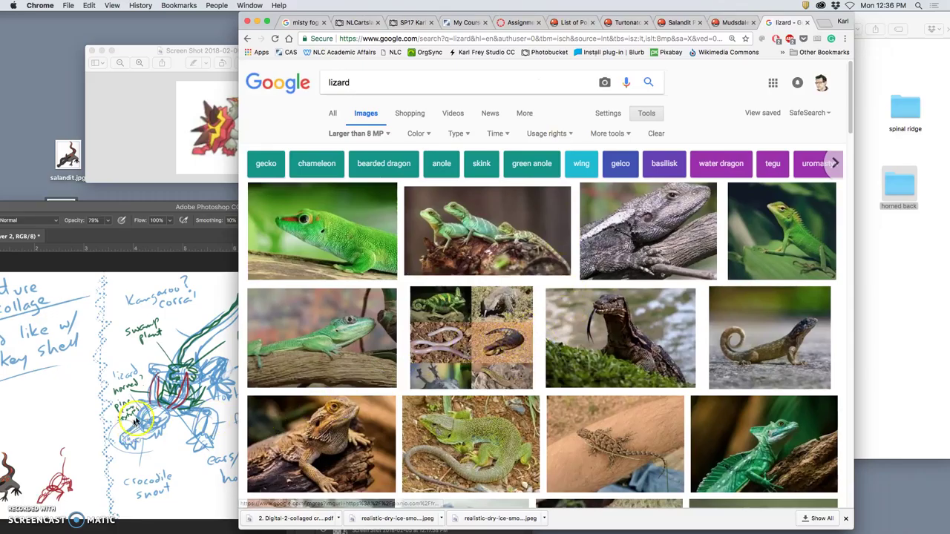
Find the photo of the lizard resting its head on a pale rock and open its result in a new tab
scroll(626, 399, down, 3)
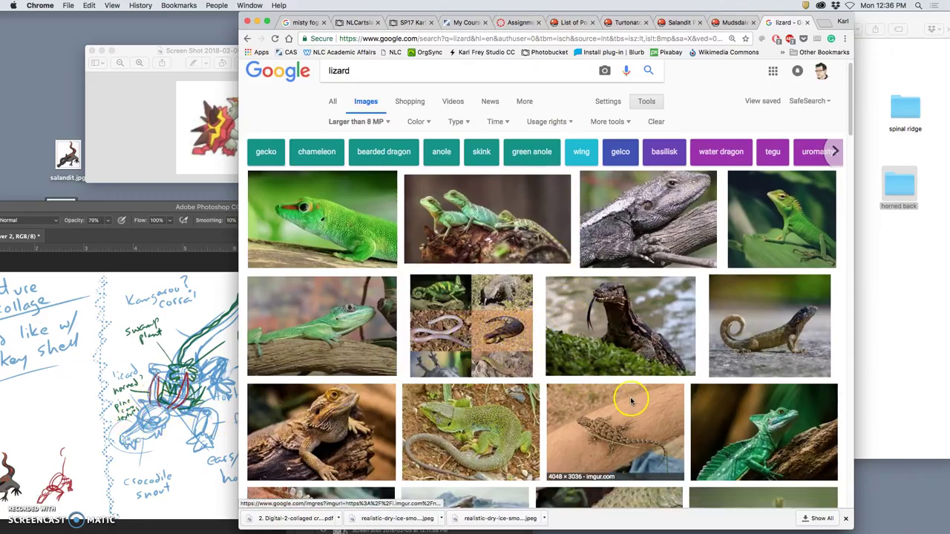
scroll(630, 397, down, 2)
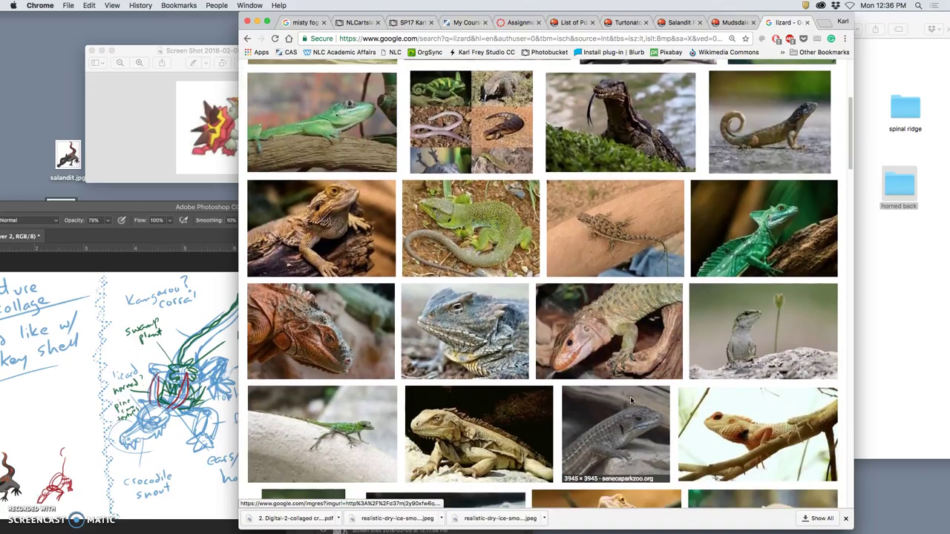
scroll(630, 400, down, 1)
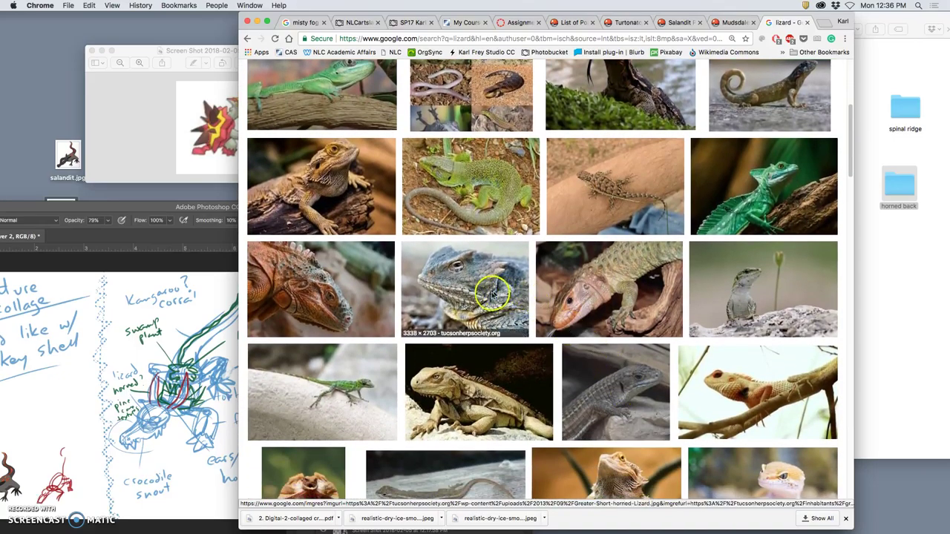
scroll(650, 439, down, 1)
scroll(650, 440, down, 5)
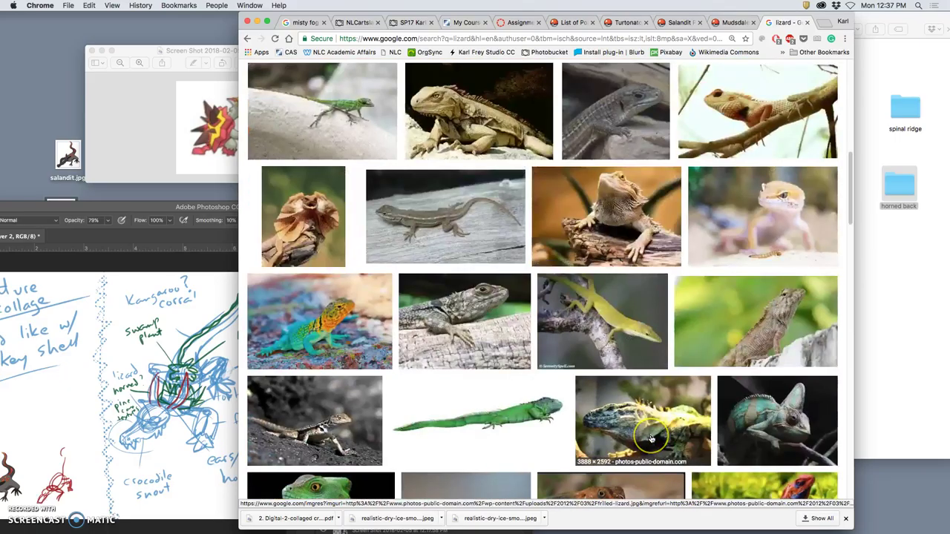
scroll(650, 440, down, 4)
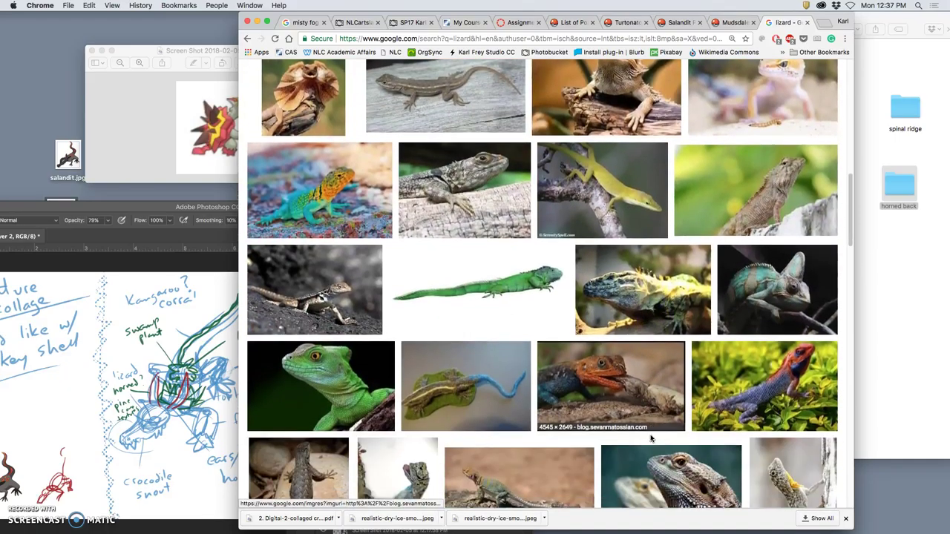
scroll(651, 439, down, 4)
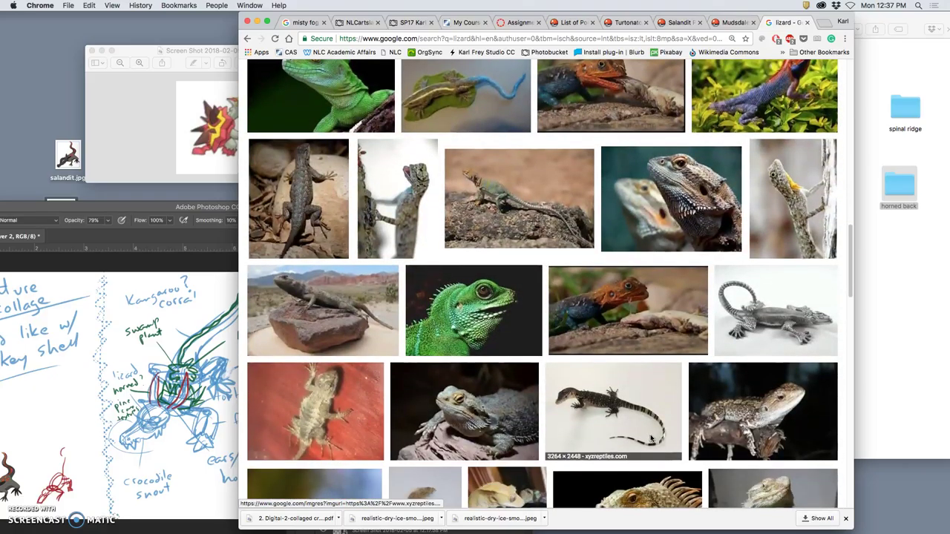
click(460, 417)
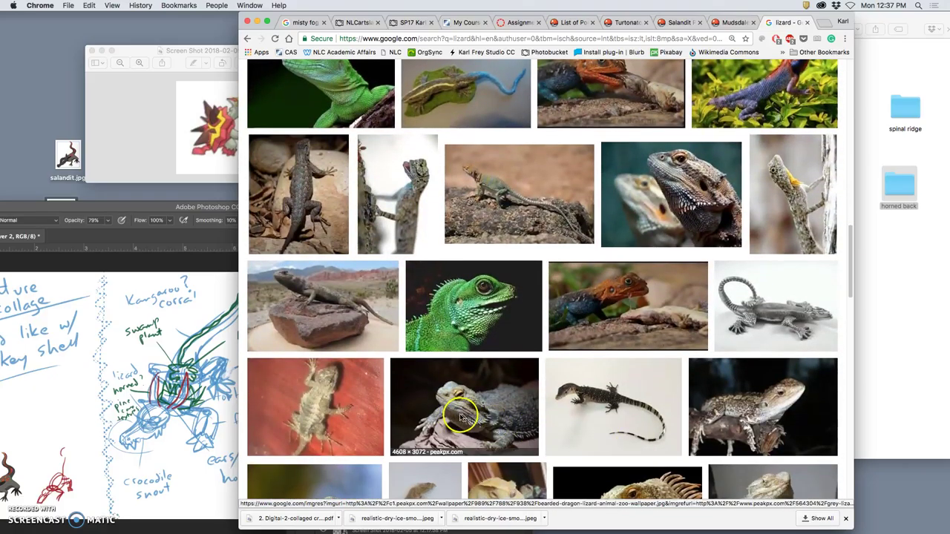
scroll(547, 425, down, 2)
scroll(573, 424, down, 3)
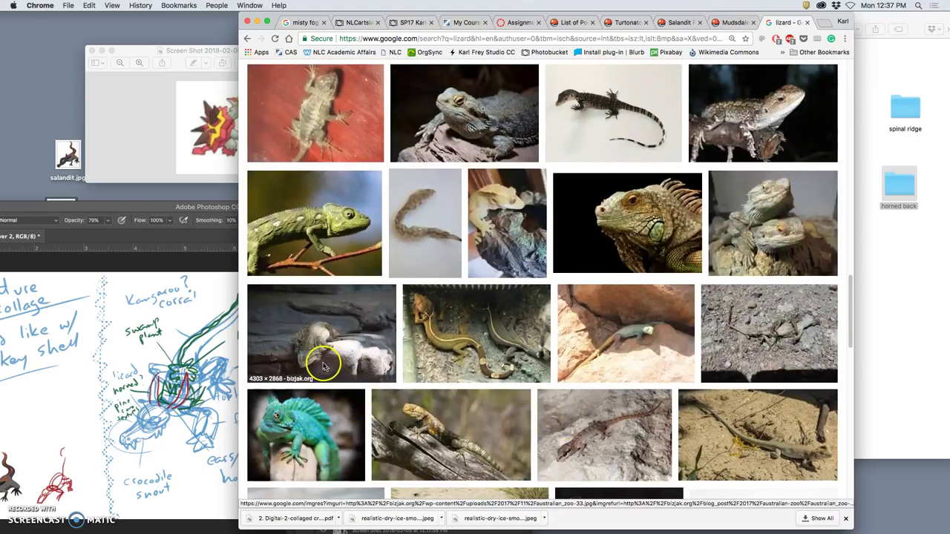
click(366, 363)
Find the turquoise lizard with the yellow-brown head on a rock and open its result in a new tab
scroll(571, 387, down, 1)
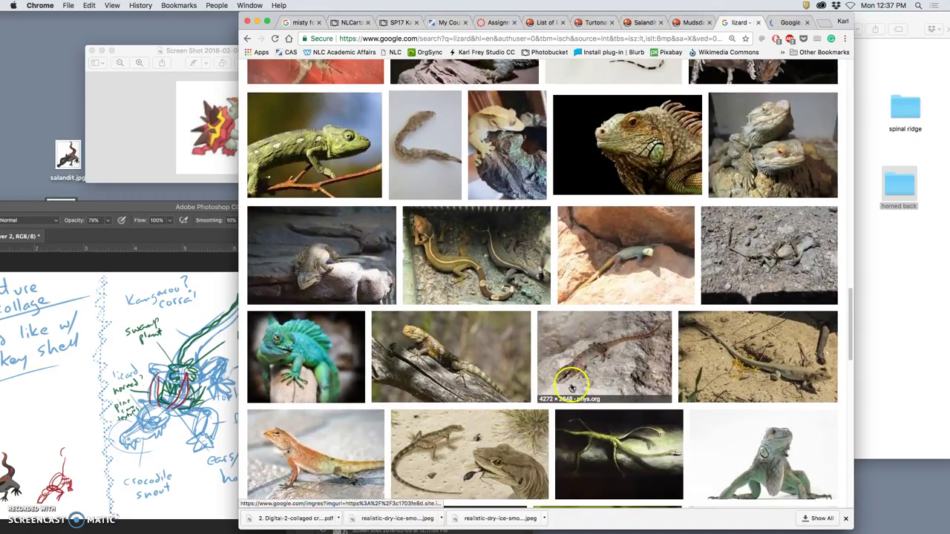
scroll(566, 388, down, 1)
scroll(564, 388, down, 1)
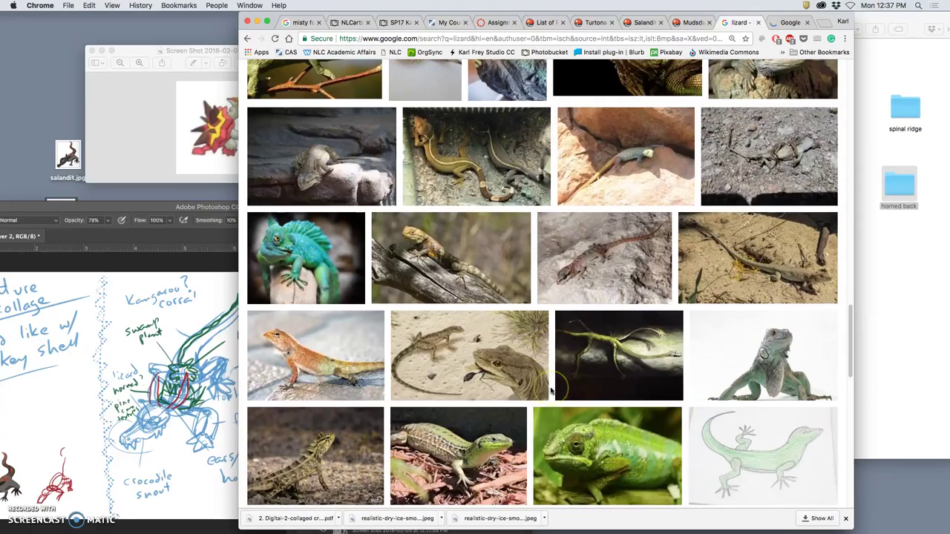
scroll(551, 389, down, 3)
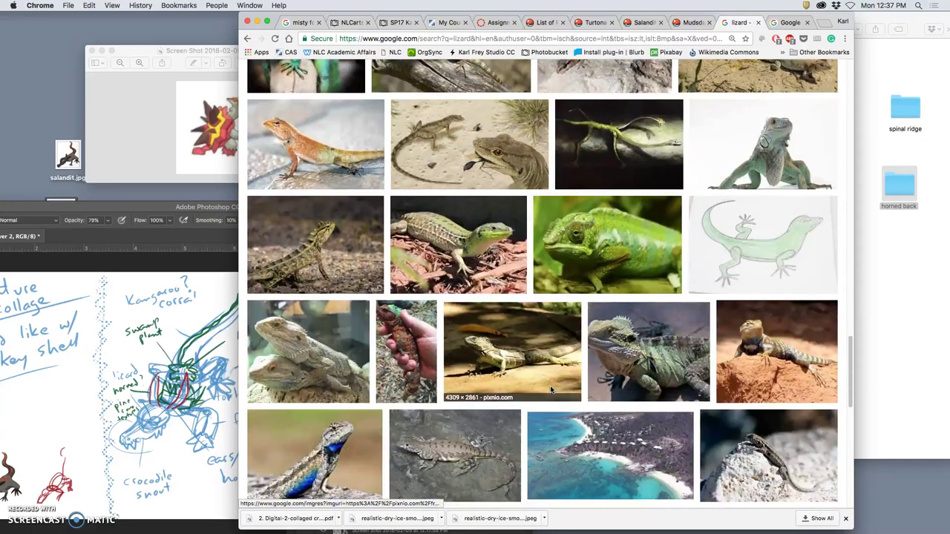
scroll(550, 389, down, 3)
scroll(551, 391, down, 1)
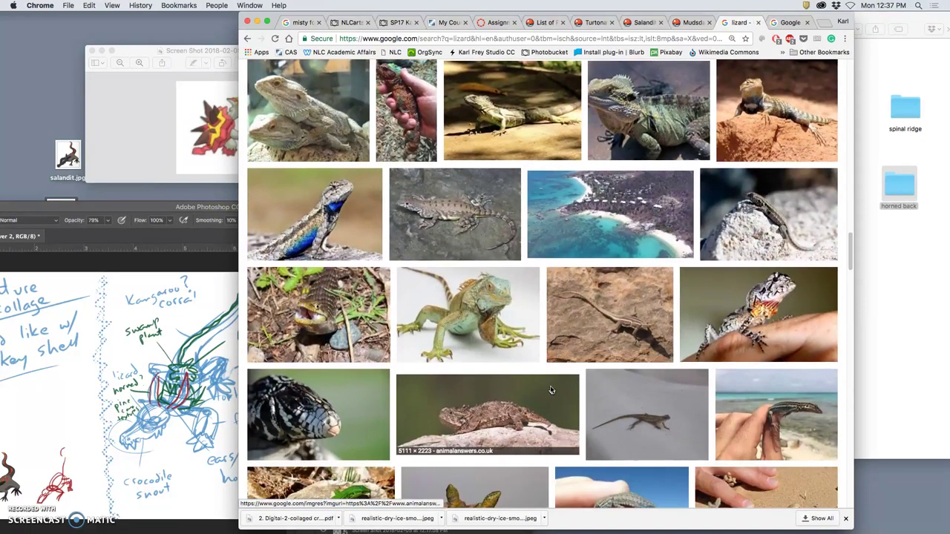
scroll(550, 389, down, 5)
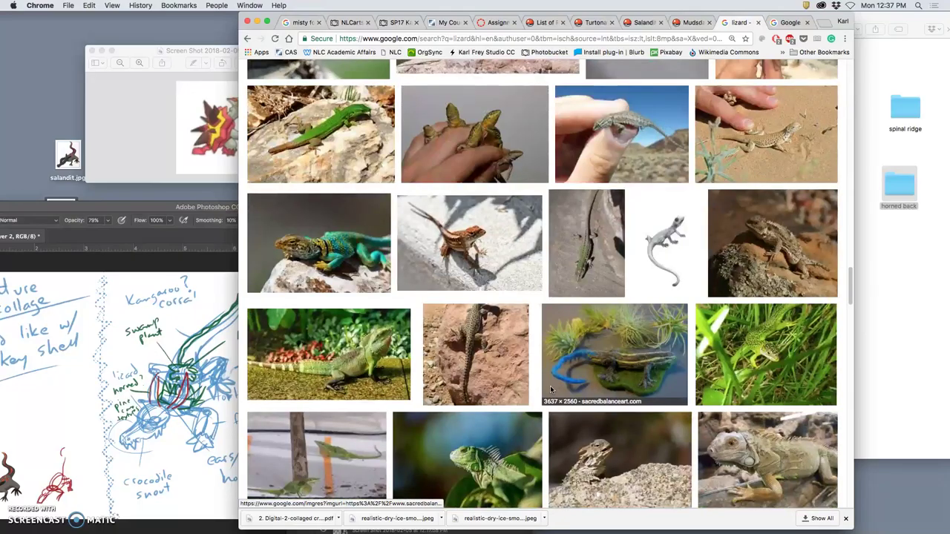
click(334, 248)
right_click(327, 248)
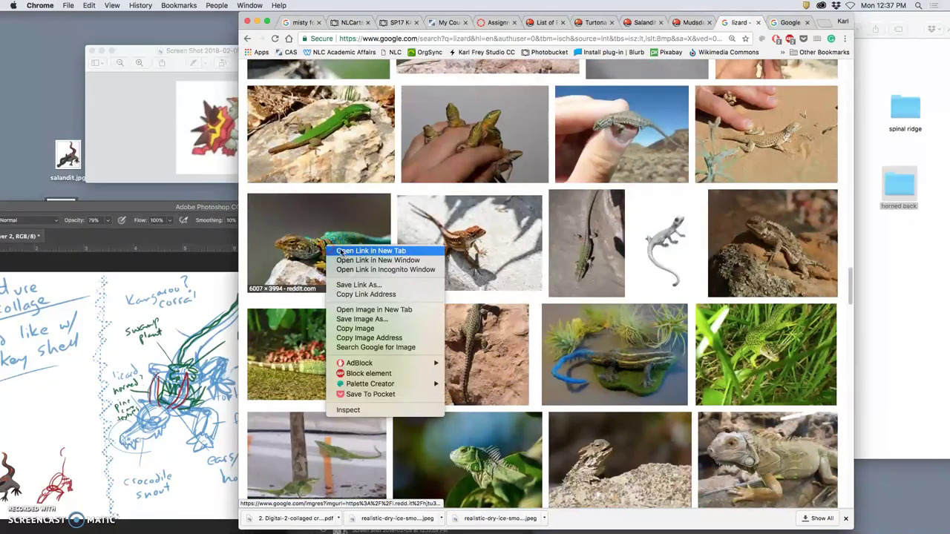
click(371, 252)
Find the brown lizard seen from above on sandy ground and open its result in a new tab
scroll(582, 393, down, 1)
scroll(582, 394, down, 2)
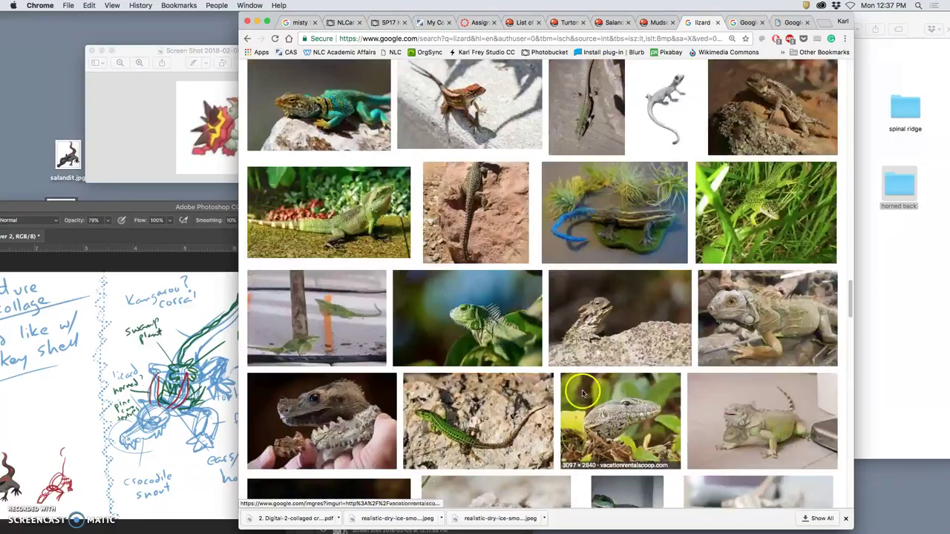
scroll(583, 394, down, 3)
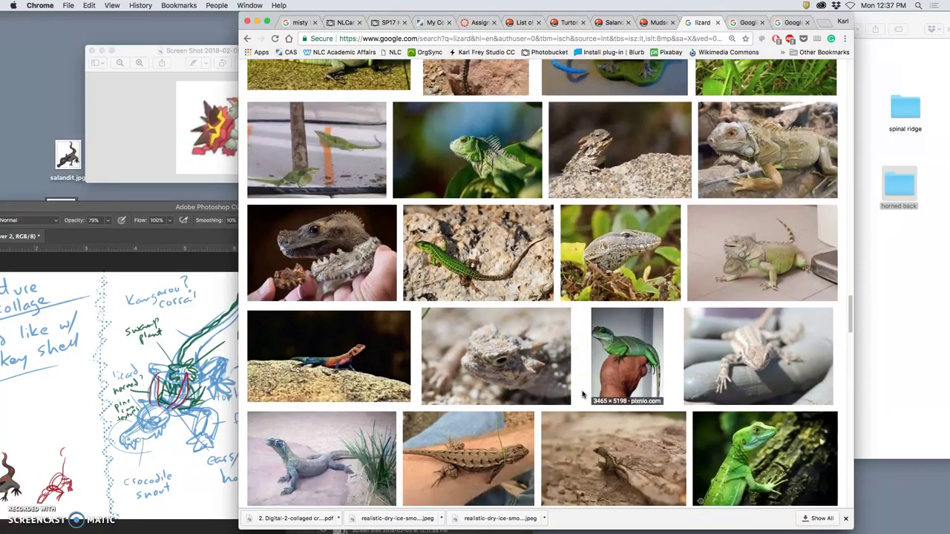
scroll(583, 394, down, 2)
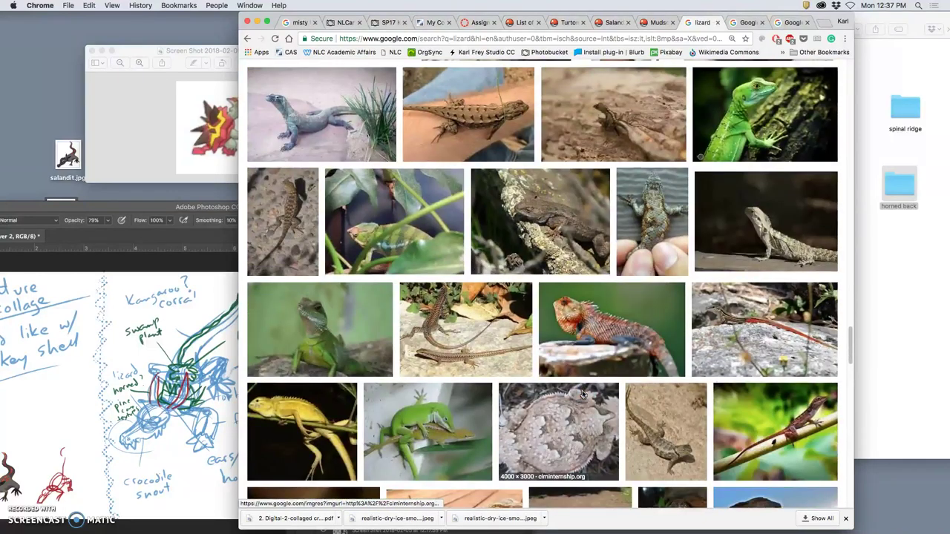
scroll(582, 394, down, 1)
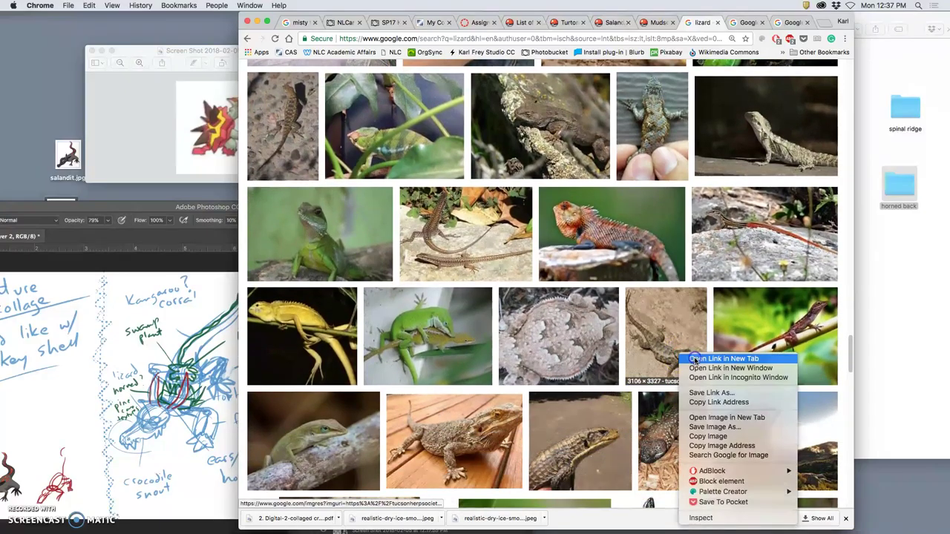
click(696, 360)
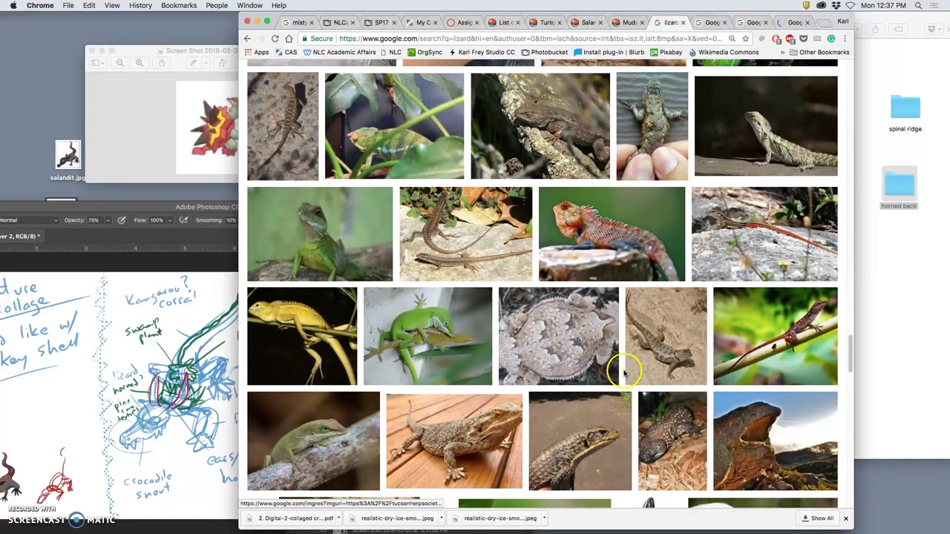
Find the photo of the dark, spiny-scaled lizard standing on a tan rock and open its result in a new tab
scroll(623, 371, down, 2)
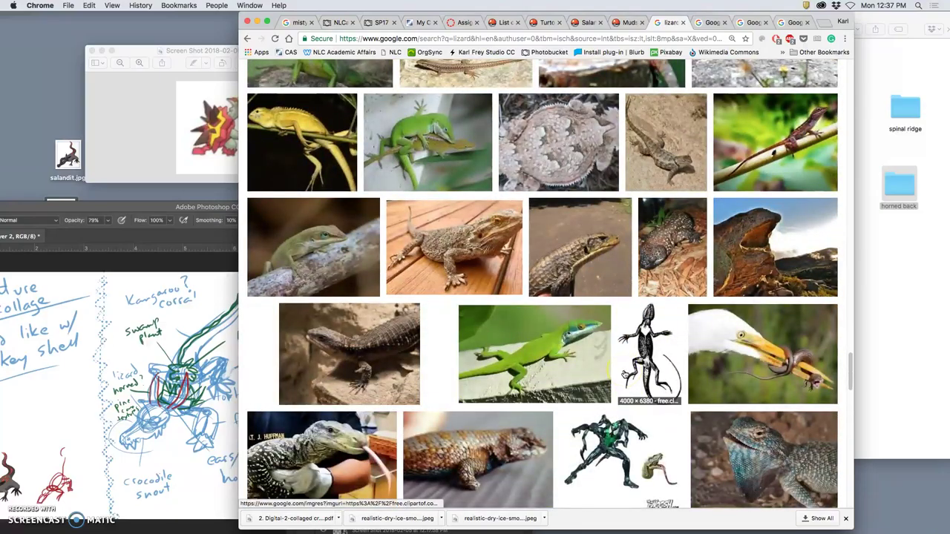
scroll(624, 374, down, 1)
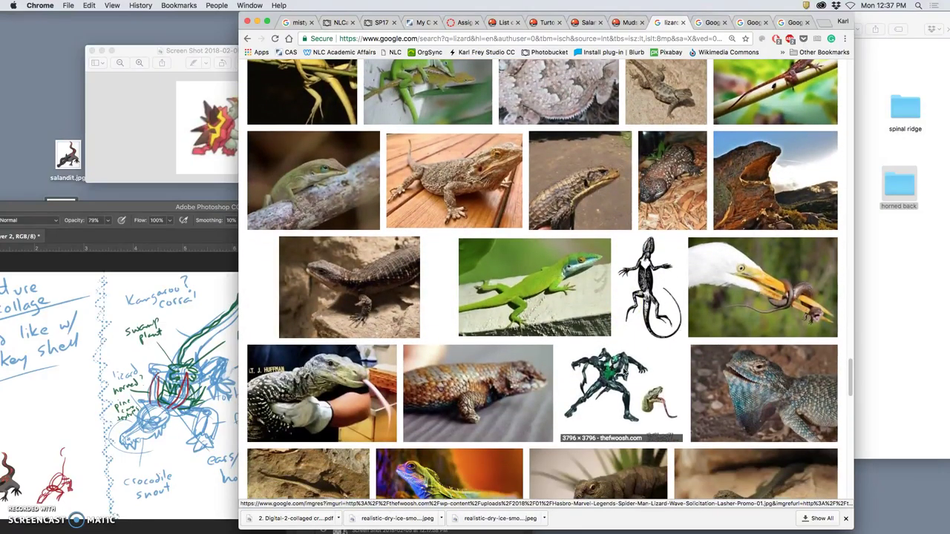
scroll(625, 369, down, 1)
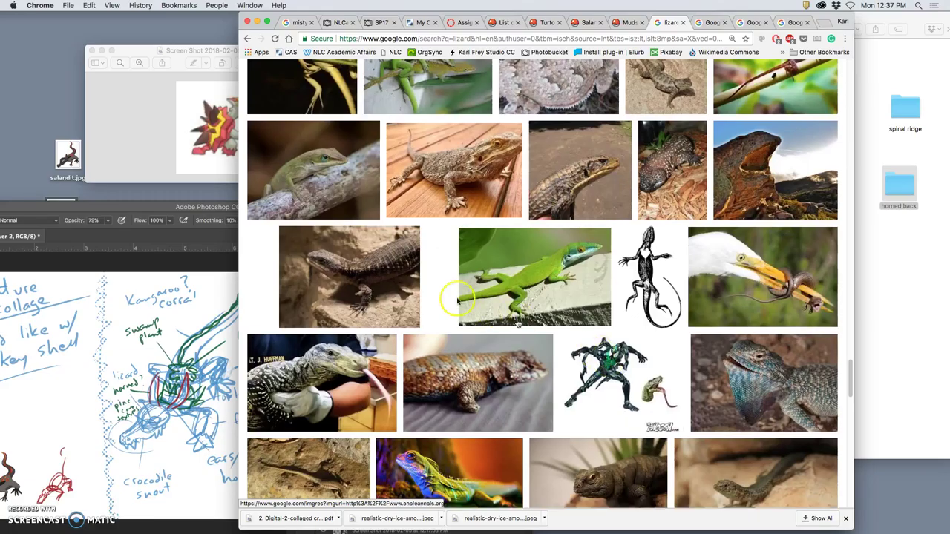
right_click(384, 269)
click(449, 319)
Examine the full-size photo of the spiky lizard resting its head on the pale rock and close both the image and its result
scroll(482, 349, down, 5)
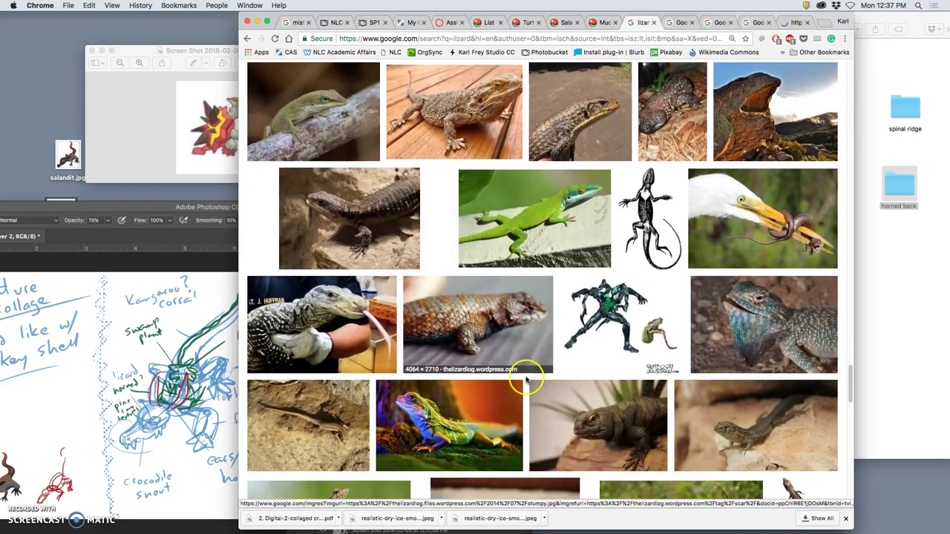
scroll(525, 379, down, 8)
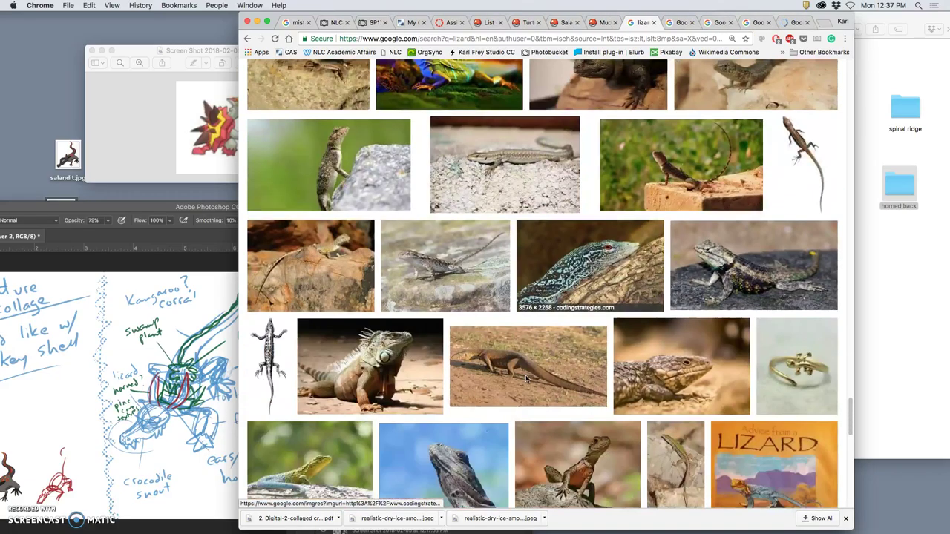
scroll(525, 379, down, 8)
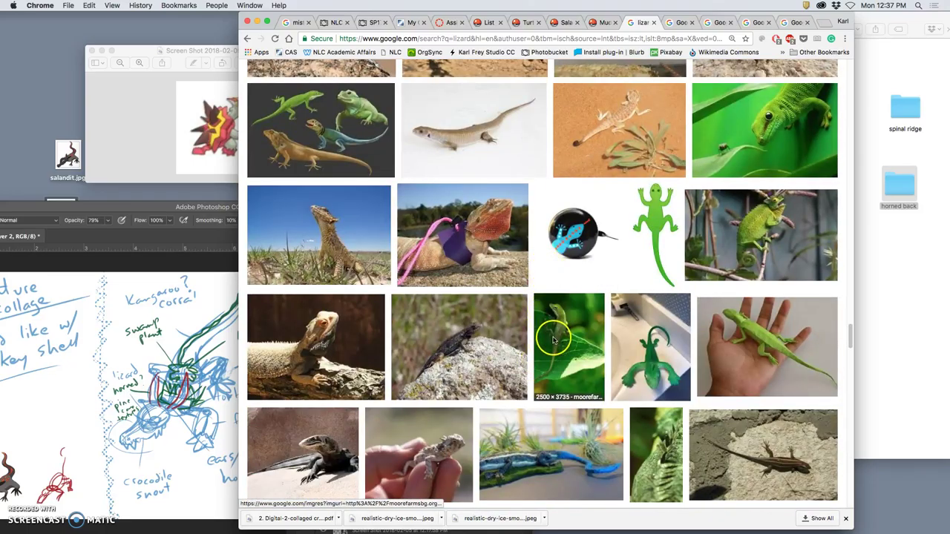
scroll(544, 321, down, 4)
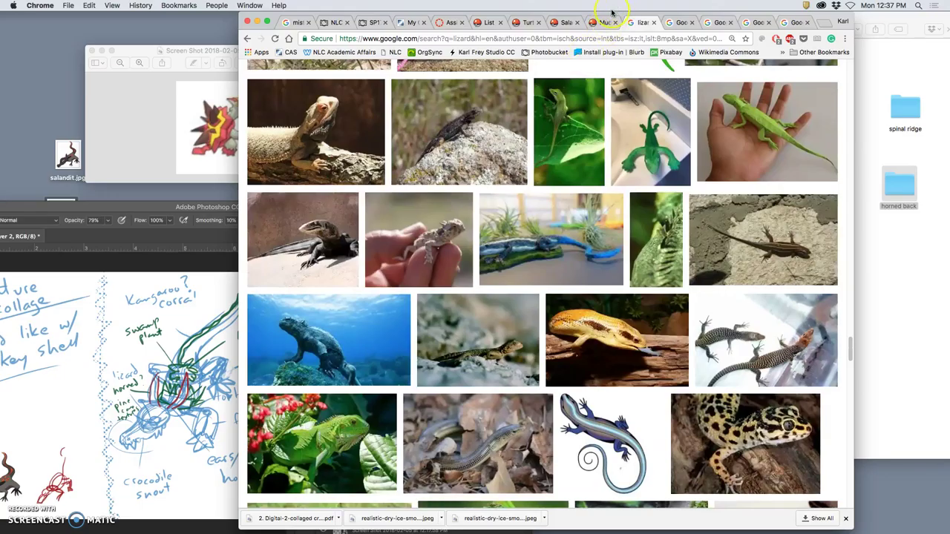
click(677, 23)
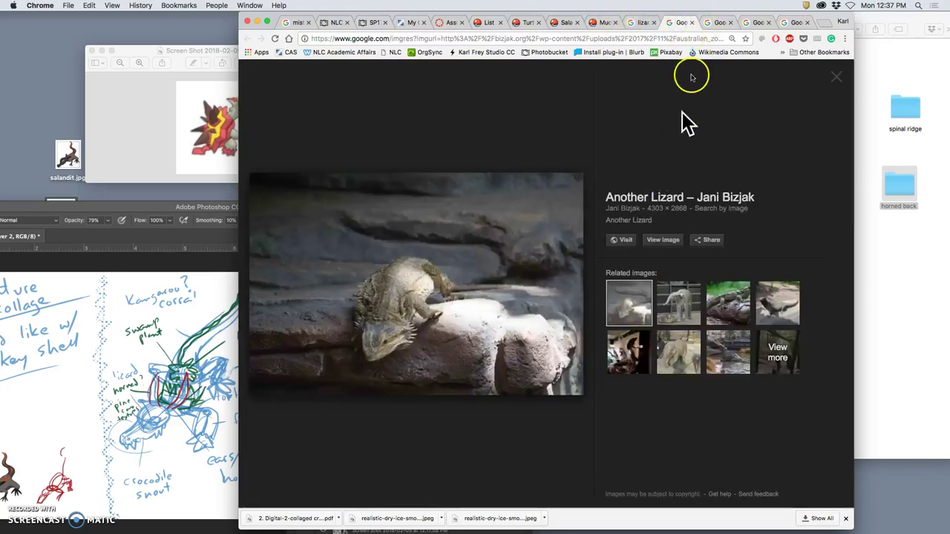
click(662, 239)
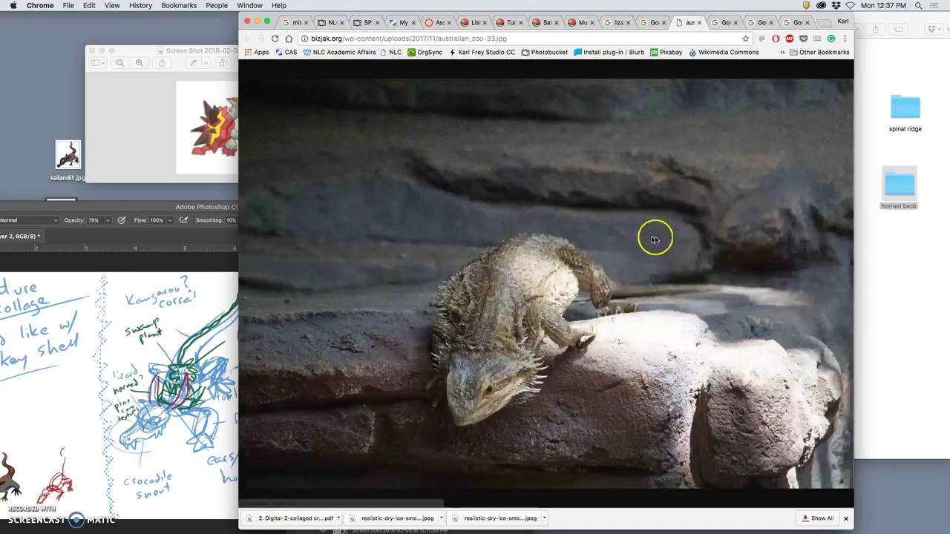
click(555, 287)
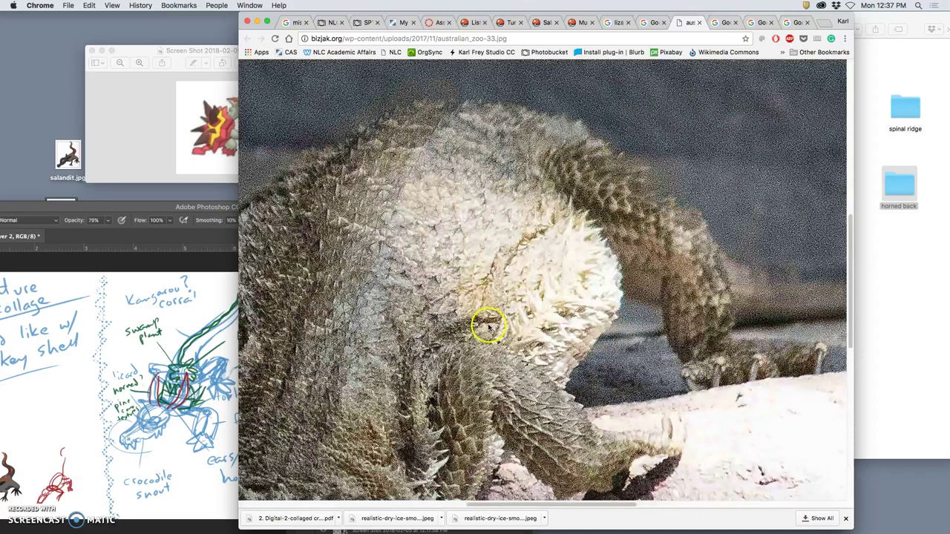
scroll(488, 326, left, 3)
scroll(488, 327, down, 10)
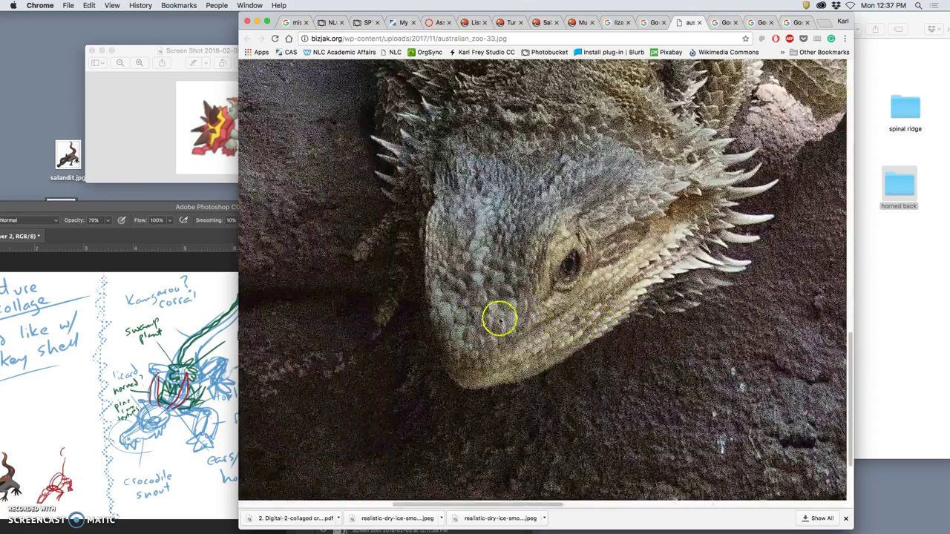
click(700, 23)
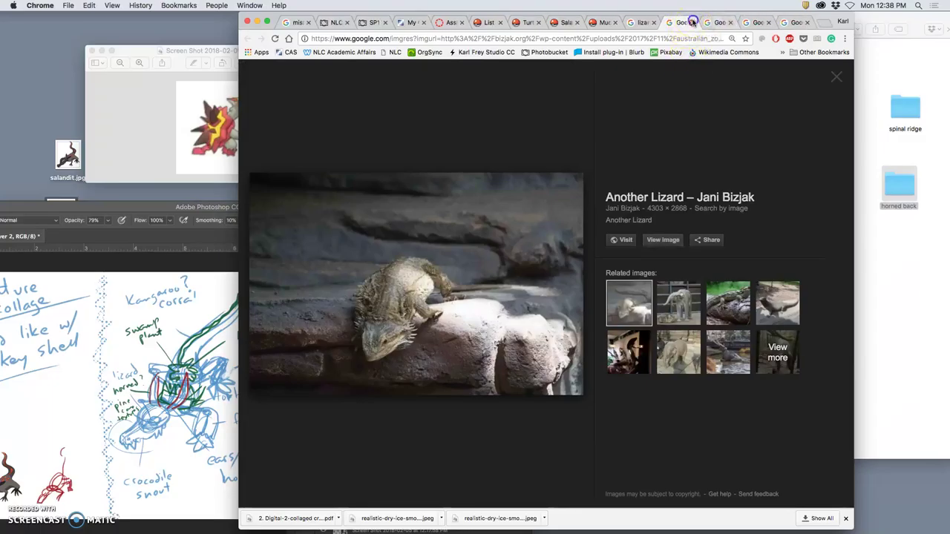
click(692, 22)
Open the turquoise collared lizard photo at full size and examine the scales on its head and back
click(670, 239)
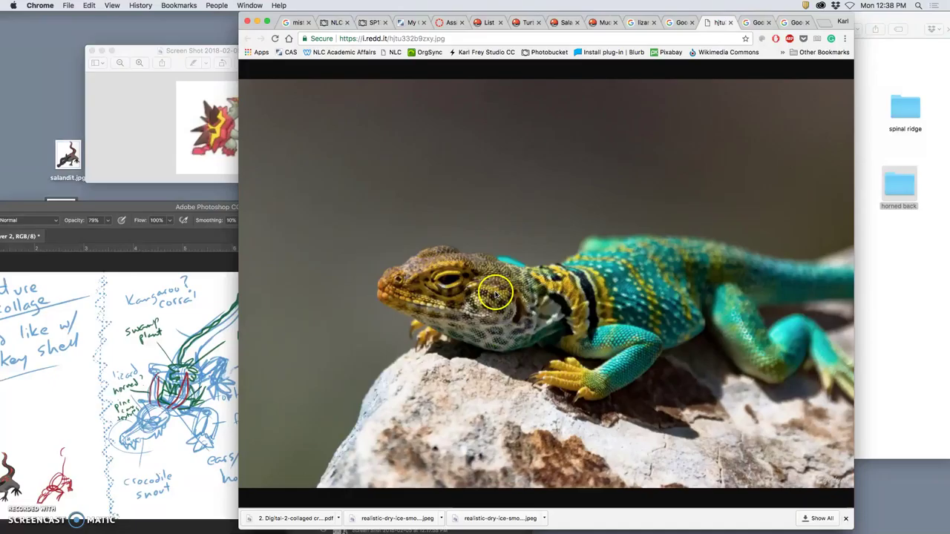
click(488, 293)
scroll(488, 293, left, 10)
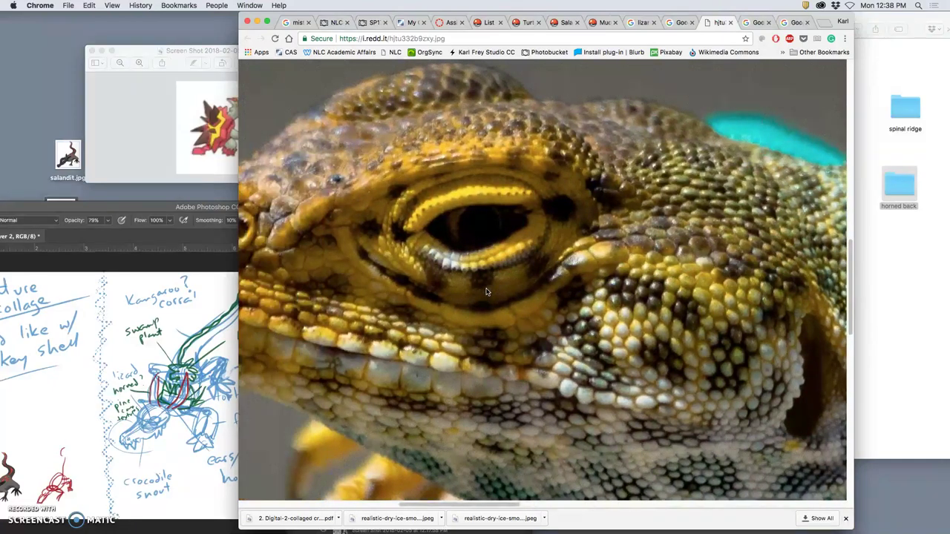
scroll(487, 291, down, 10)
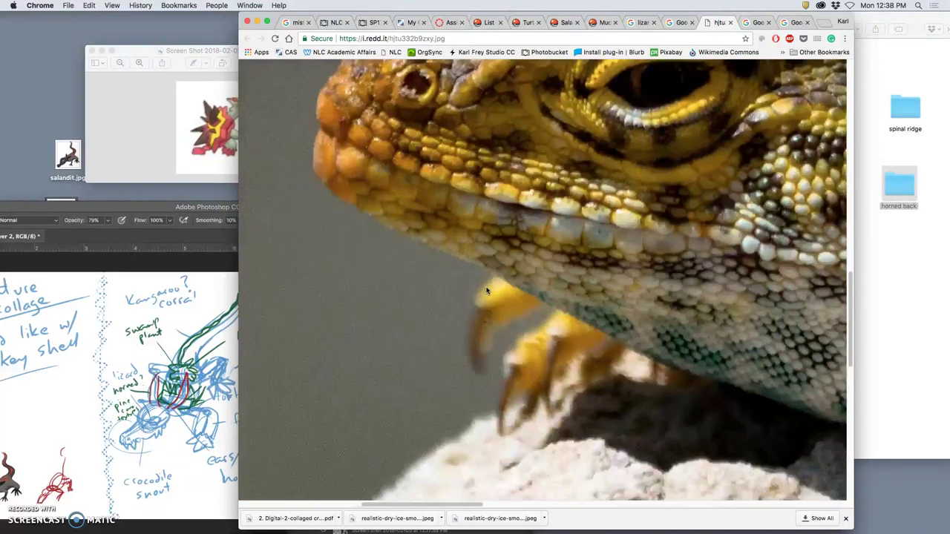
scroll(487, 291, right, 10)
scroll(487, 291, up, 10)
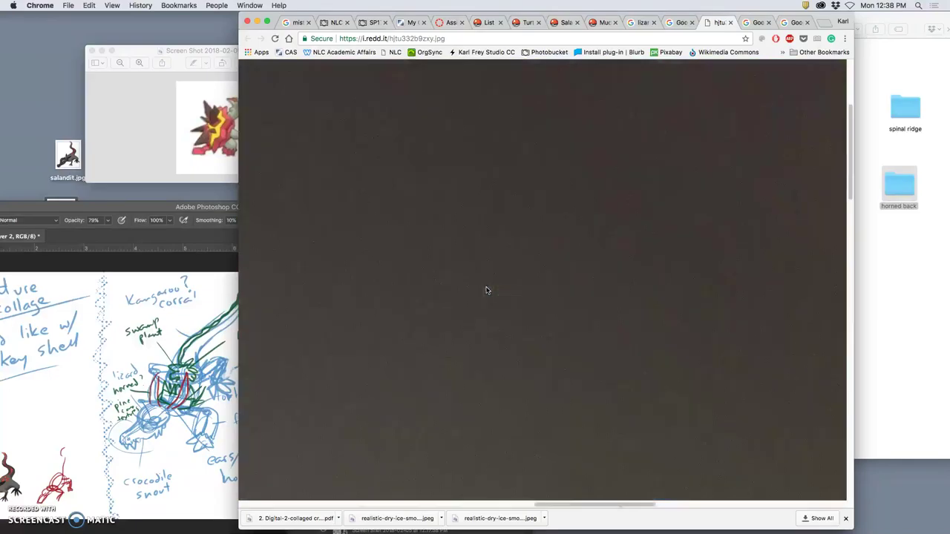
click(496, 288)
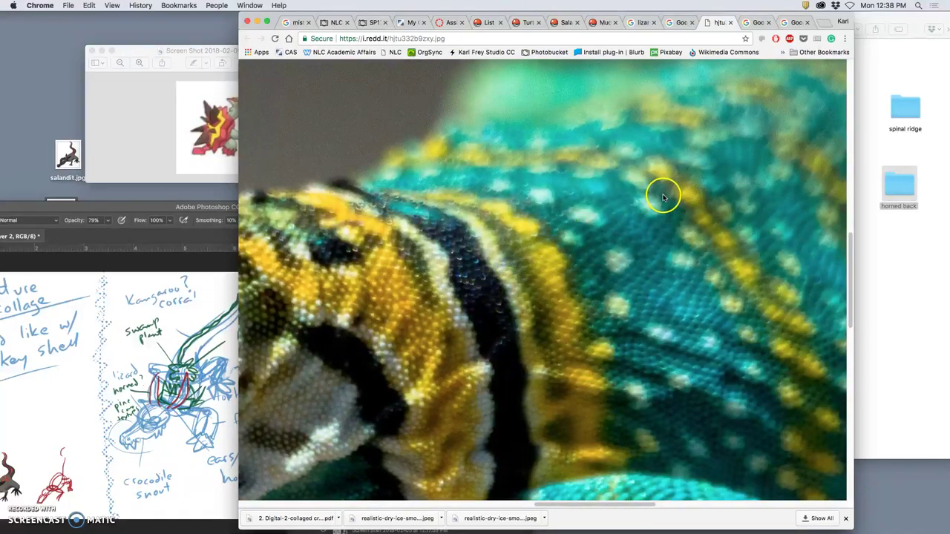
Save the full-size collared lizard photo to the reference folder and close its image and result tabs
key(super+minus)
key(super+minus)
key(super+minus)
key(super+minus)
key(super+minus)
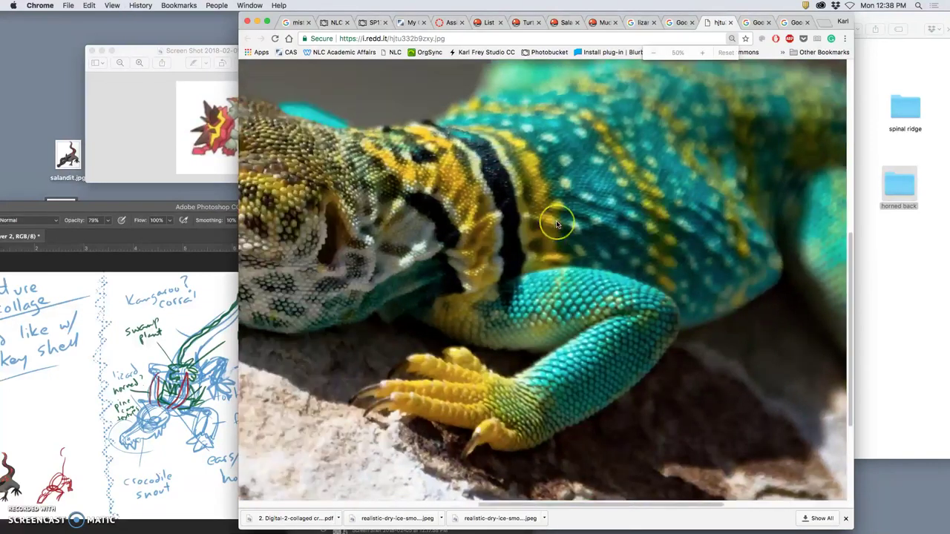
scroll(557, 224, left, 8)
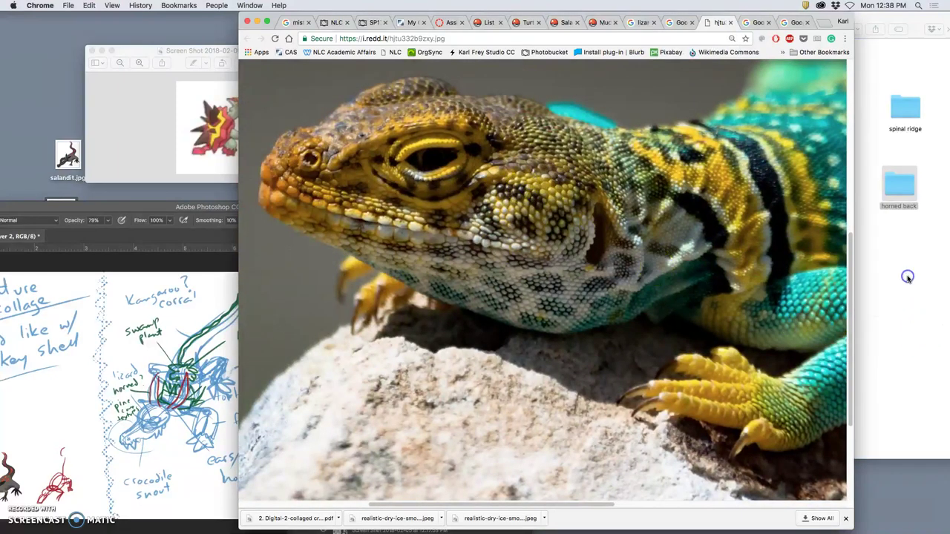
click(731, 22)
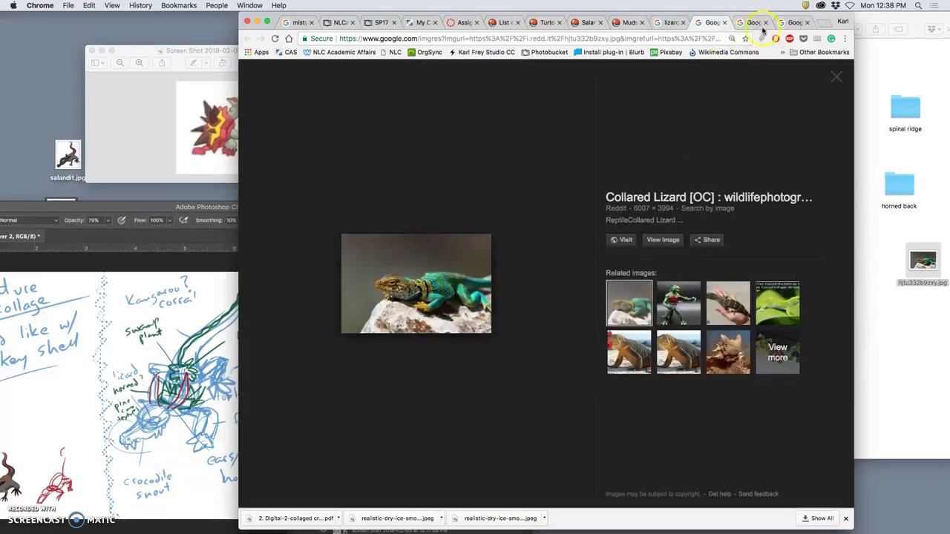
click(677, 301)
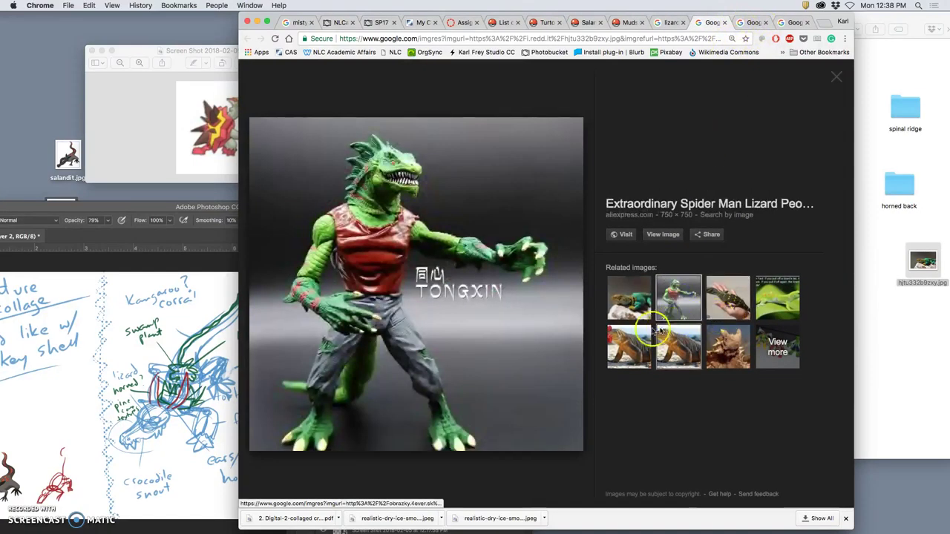
click(723, 23)
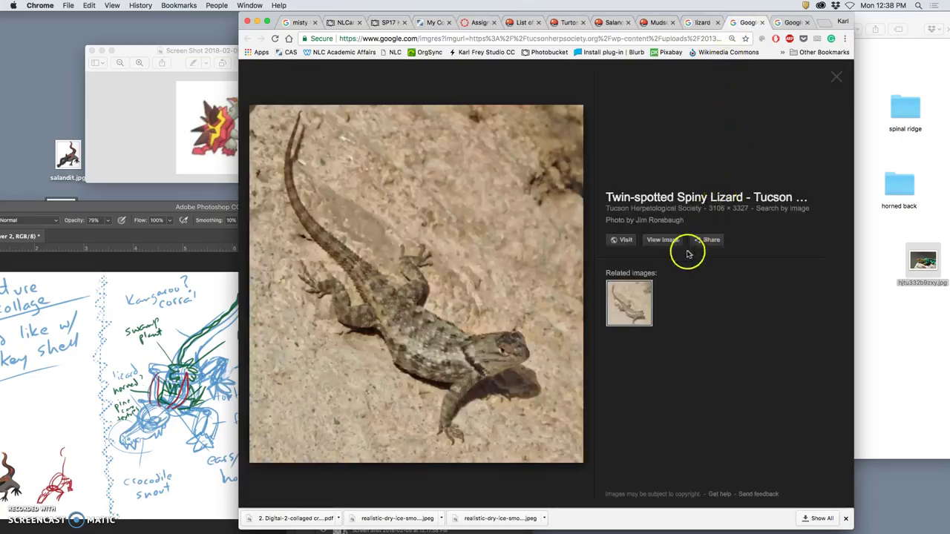
Open the Twin-spotted Spiny Lizard photo at full size and examine the detail of its head and neck
click(663, 240)
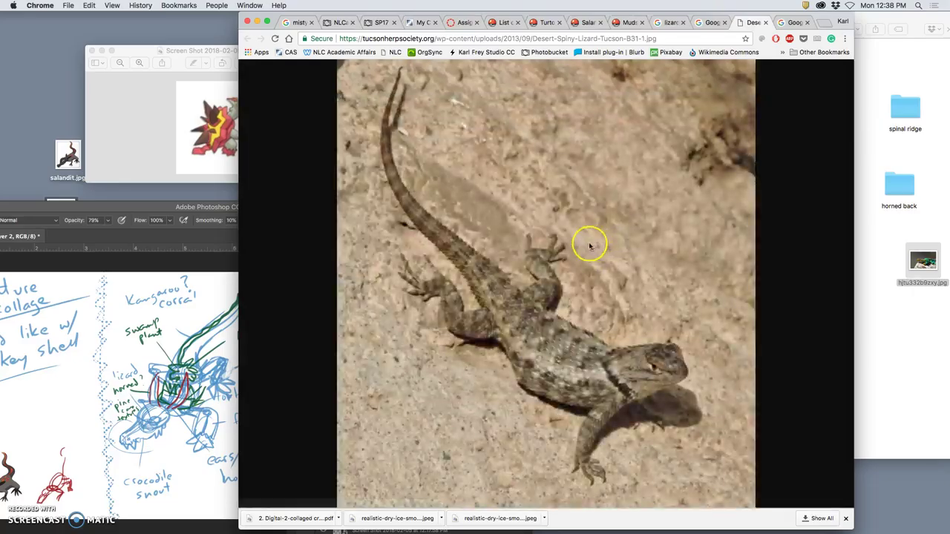
click(628, 361)
scroll(636, 354, right, 3)
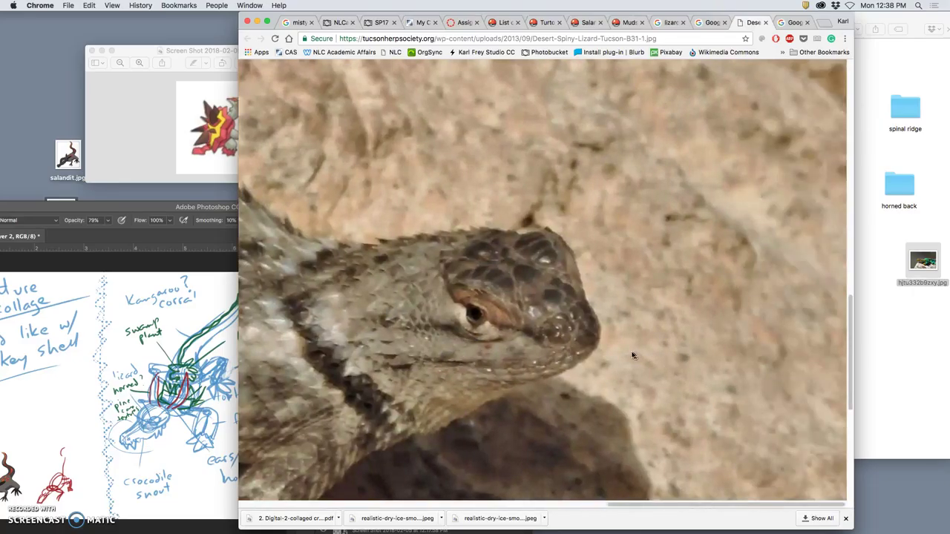
scroll(636, 354, left, 3)
scroll(630, 355, down, 5)
scroll(625, 355, up, 5)
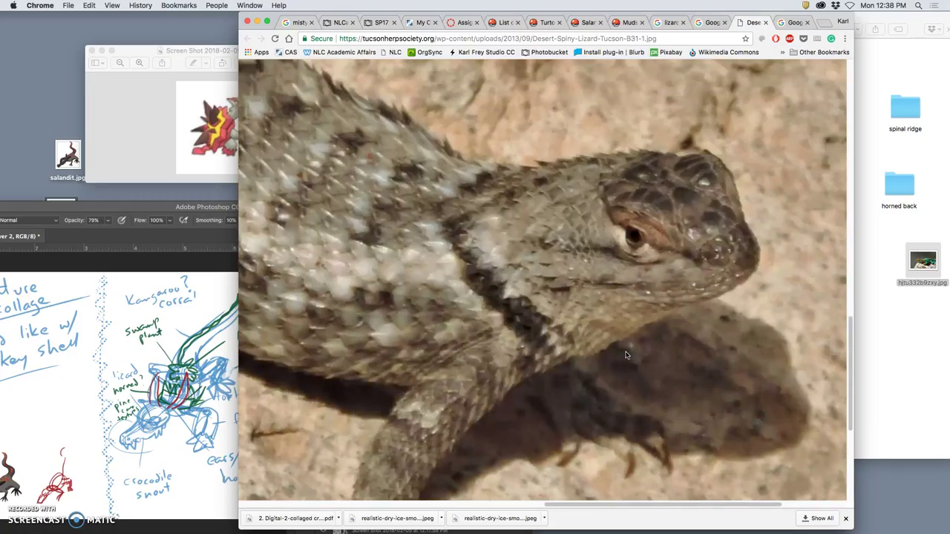
click(551, 362)
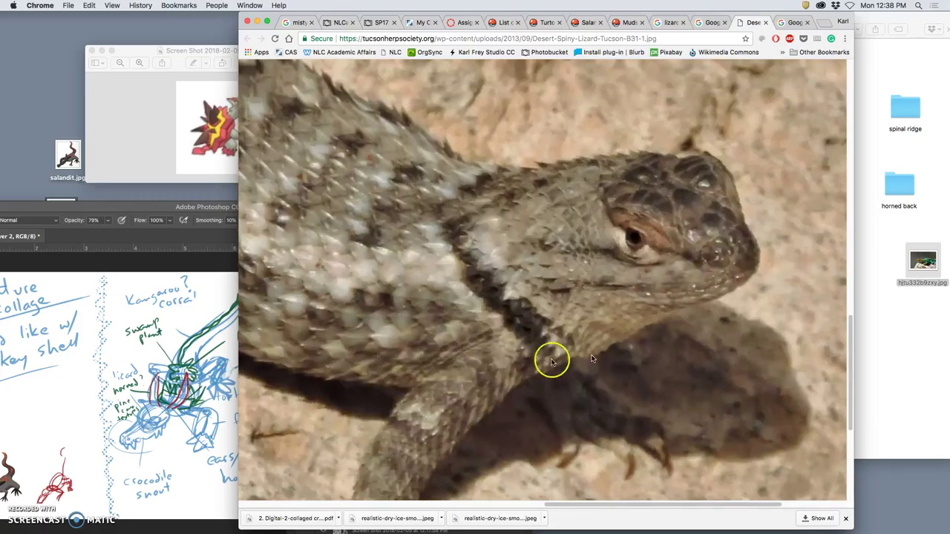
scroll(493, 364, right, 4)
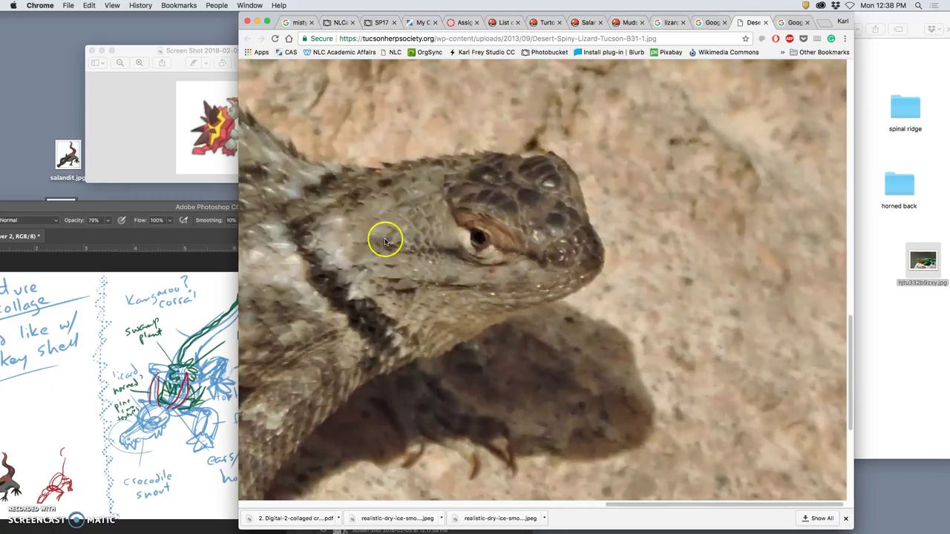
scroll(446, 236, left, 2)
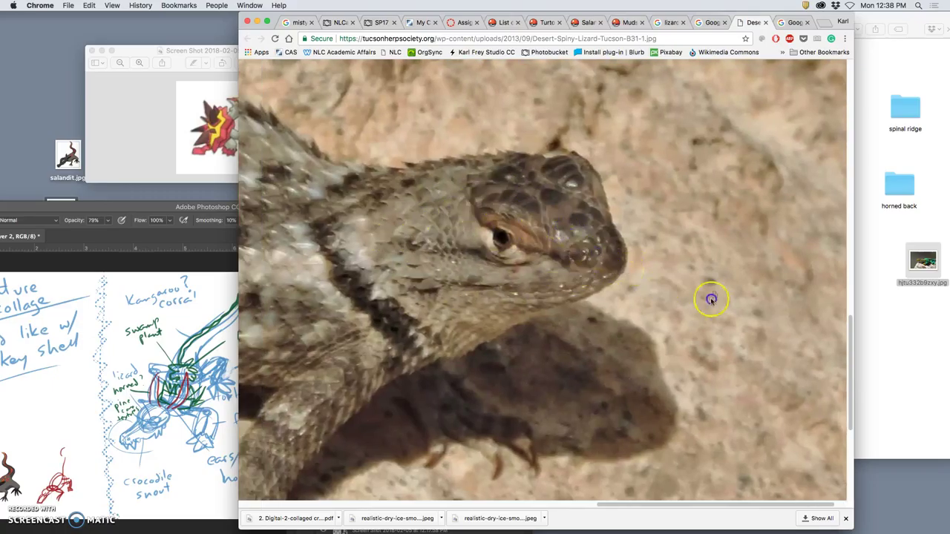
Save the spiny lizard photo to the reference folder and close its image and result tabs
drag(711, 299, 904, 316)
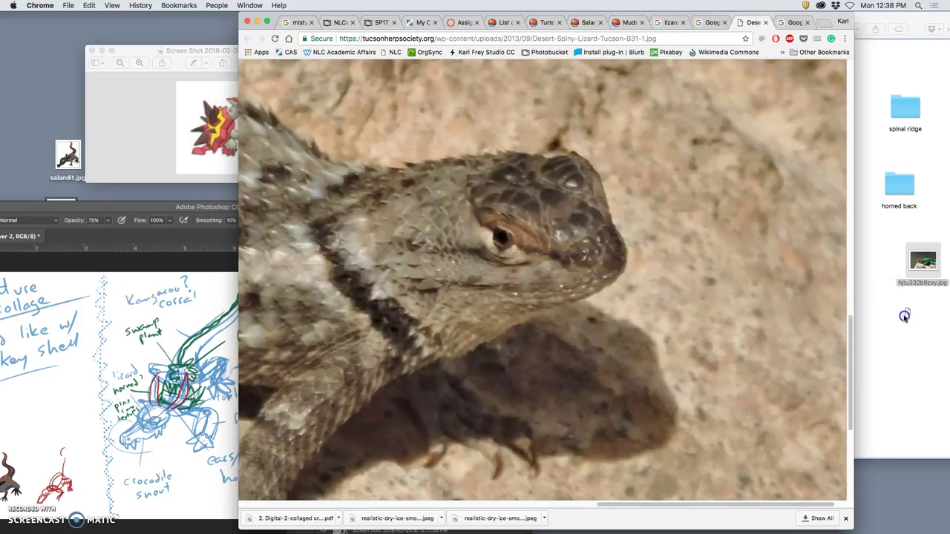
click(767, 24)
click(767, 25)
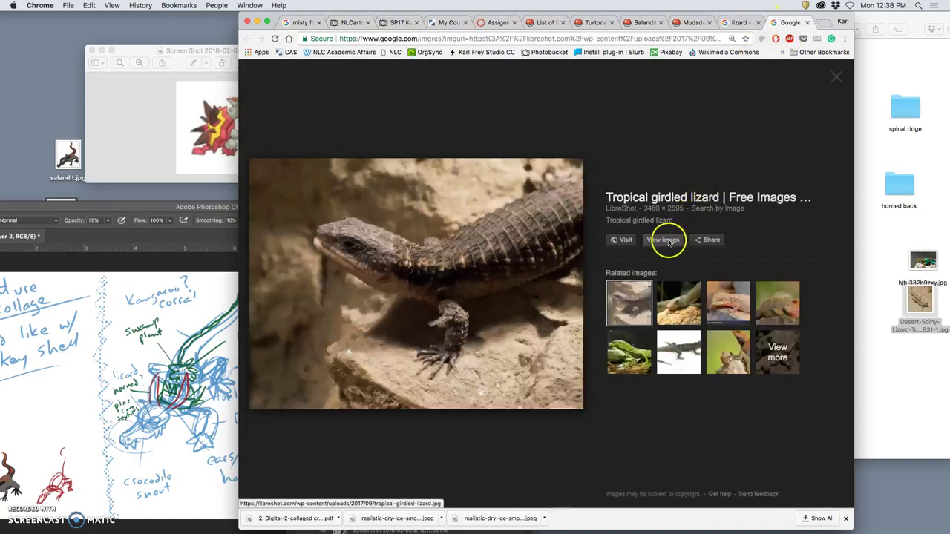
Look over the tropical girdled lizard's LibreShot source page and return to its Google image result
click(684, 237)
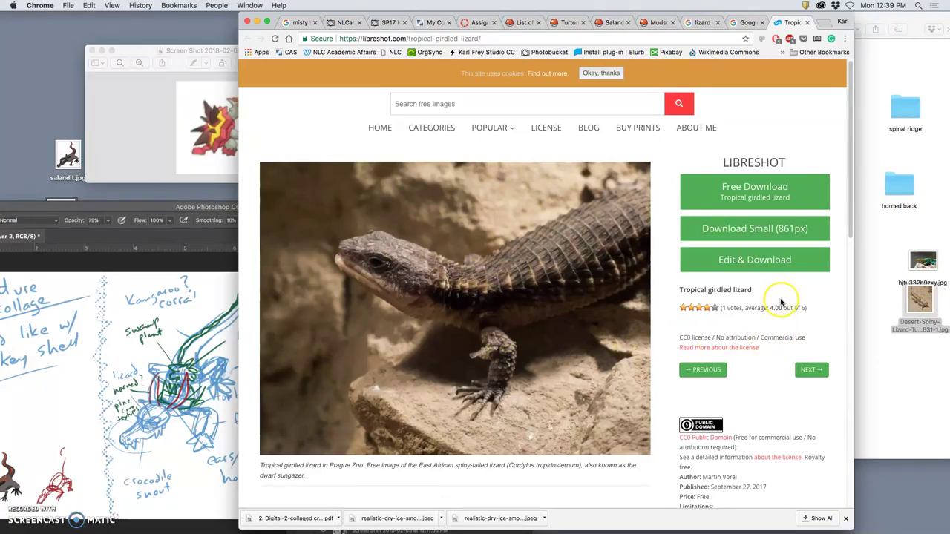
scroll(780, 302, down, 10)
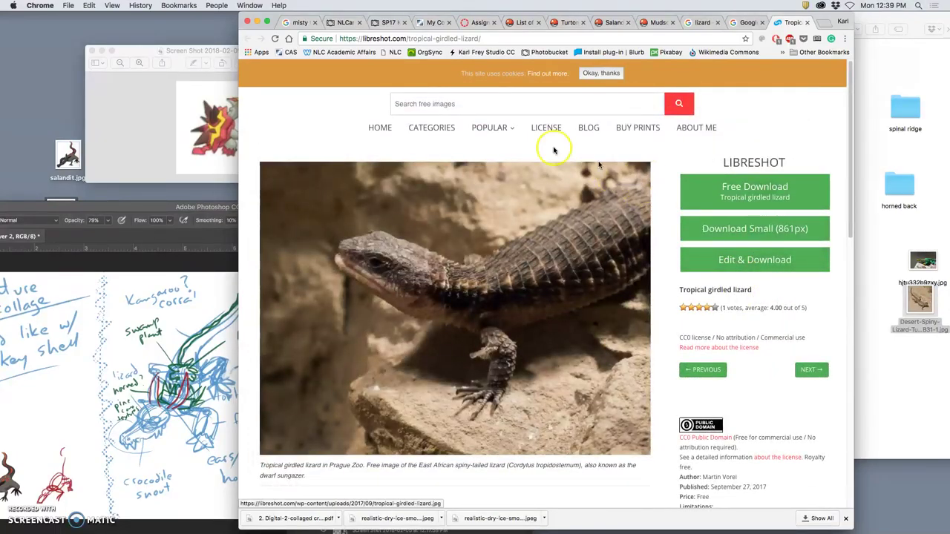
click(744, 22)
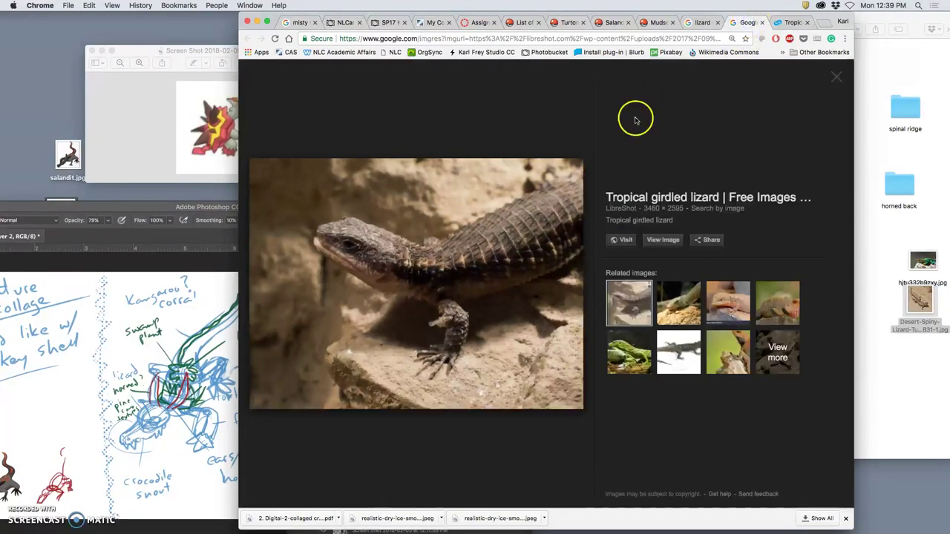
Save the full-size tropical girdled lizard photo to the reference folder and open the saved file in Preview
click(889, 145)
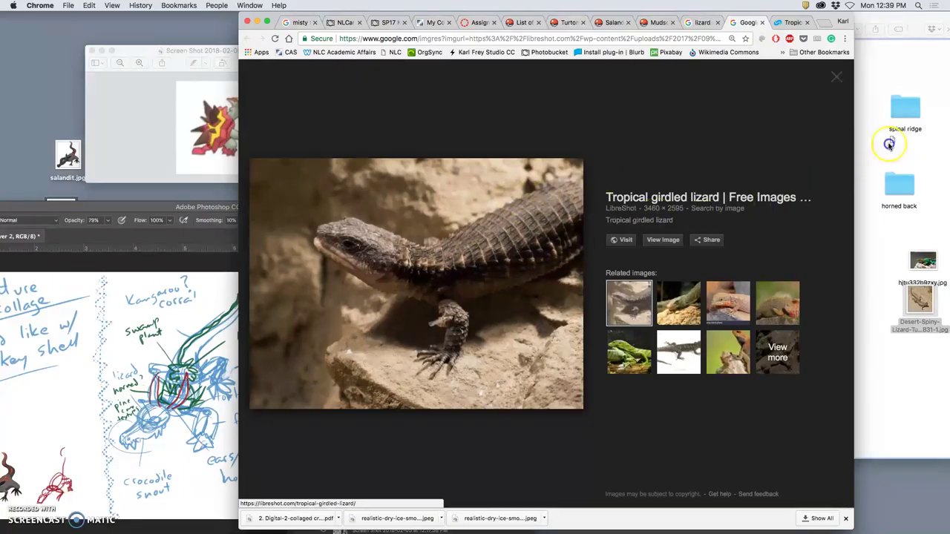
double_click(909, 65)
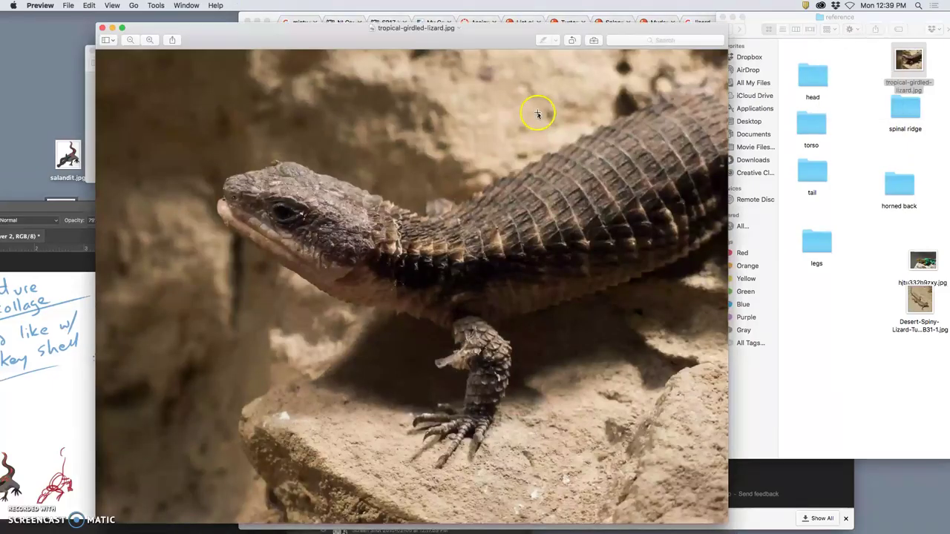
Check the tropical girdled lizard photo's dimensions and resolution, leave its size unadjusted, and close the image
click(155, 6)
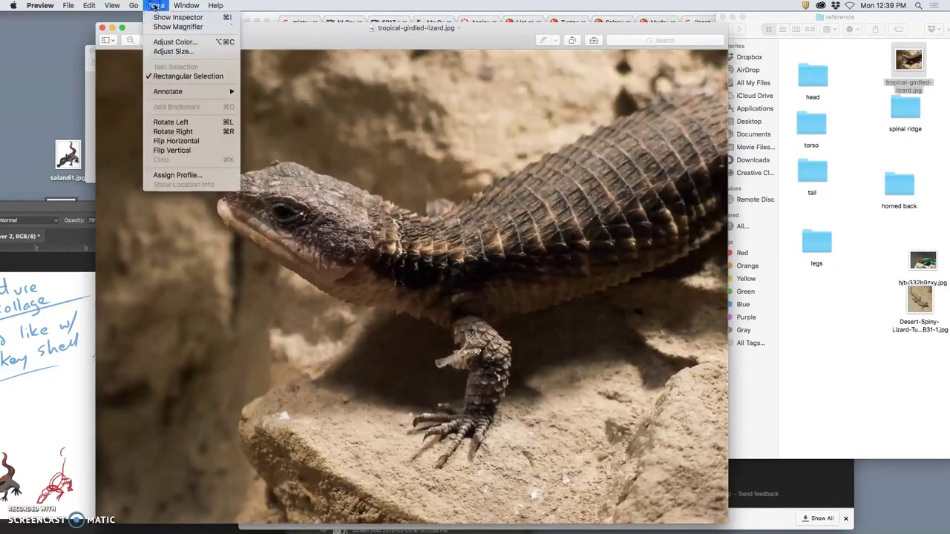
click(178, 53)
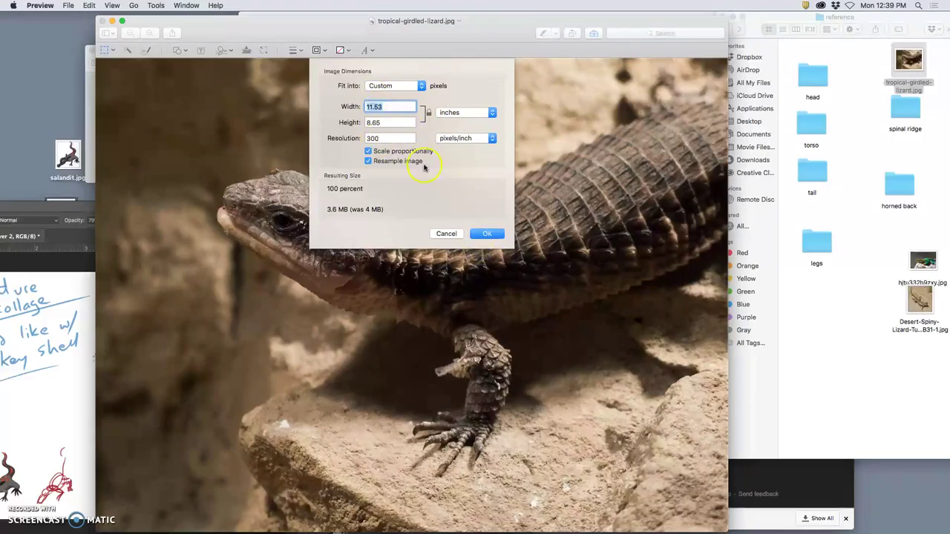
click(446, 234)
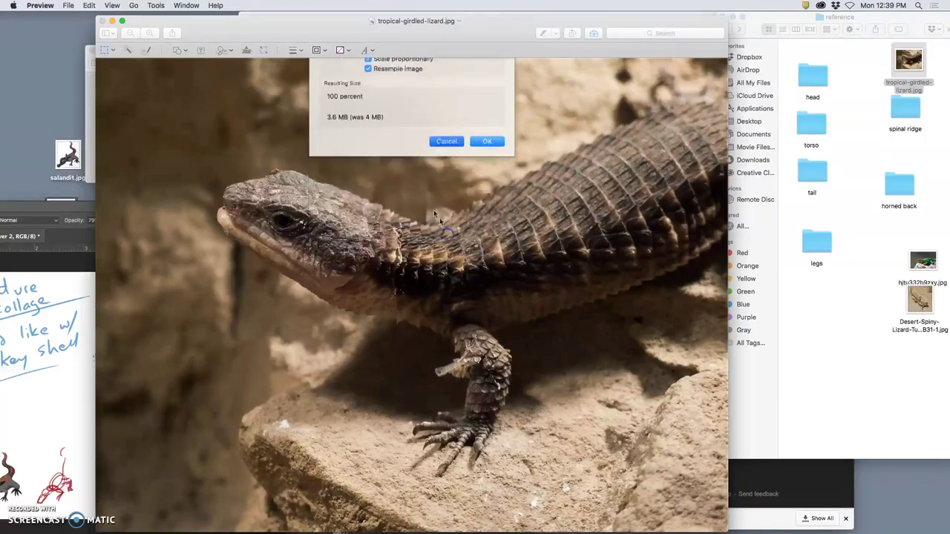
click(103, 22)
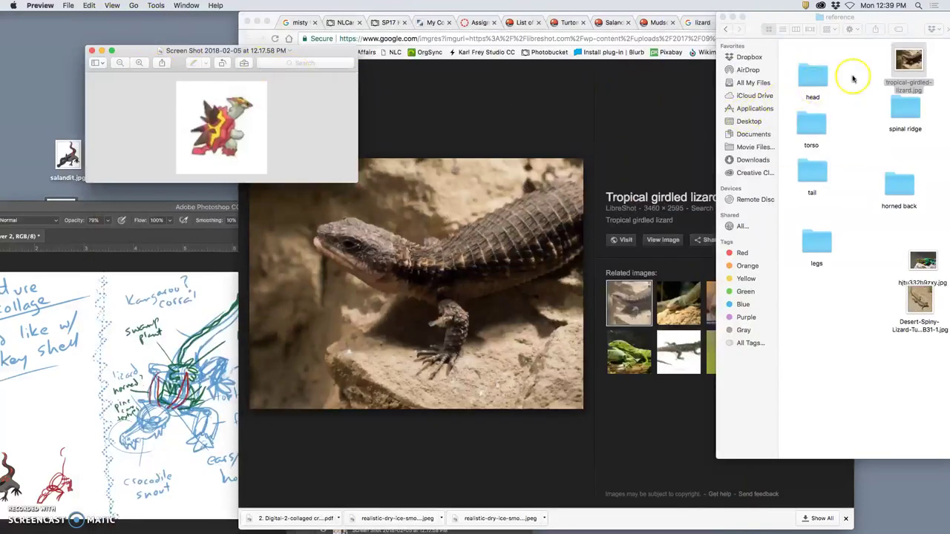
Move the tropical girdled lizard photo and the two other loose lizard photos in the reference folder into the head folder
drag(908, 59, 812, 77)
click(869, 158)
drag(922, 261, 815, 85)
drag(919, 299, 815, 83)
Return to the Google Images lizard results and look through them for more suitable reference photos
click(603, 152)
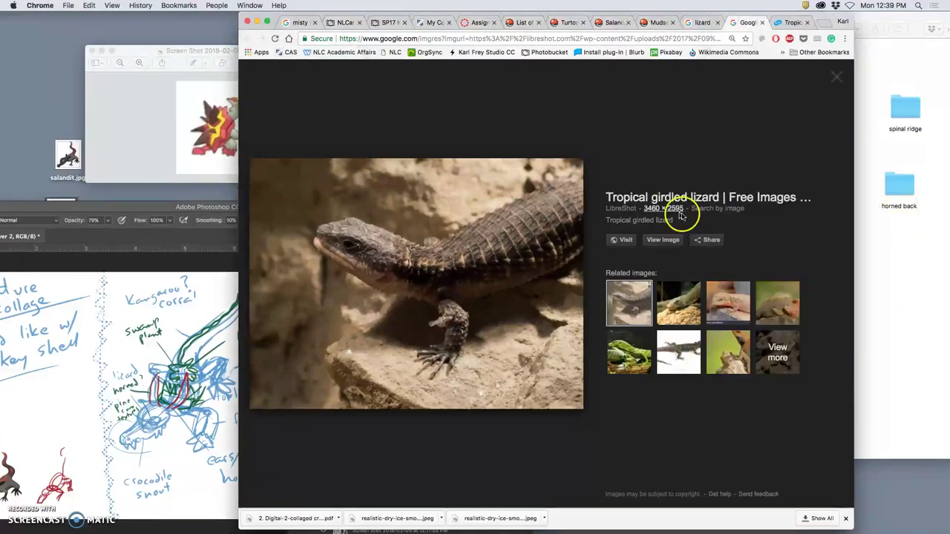
click(705, 23)
scroll(440, 131, up, 10)
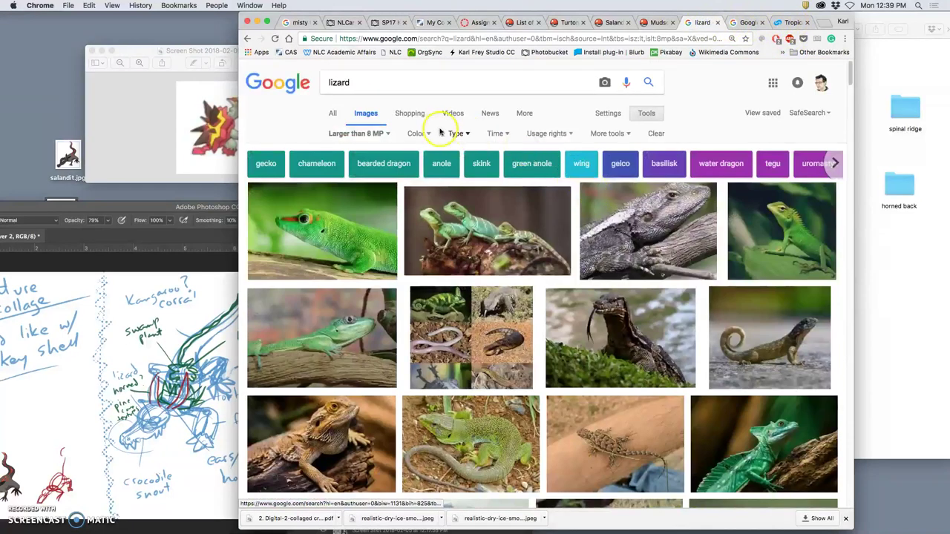
scroll(507, 373, down, 10)
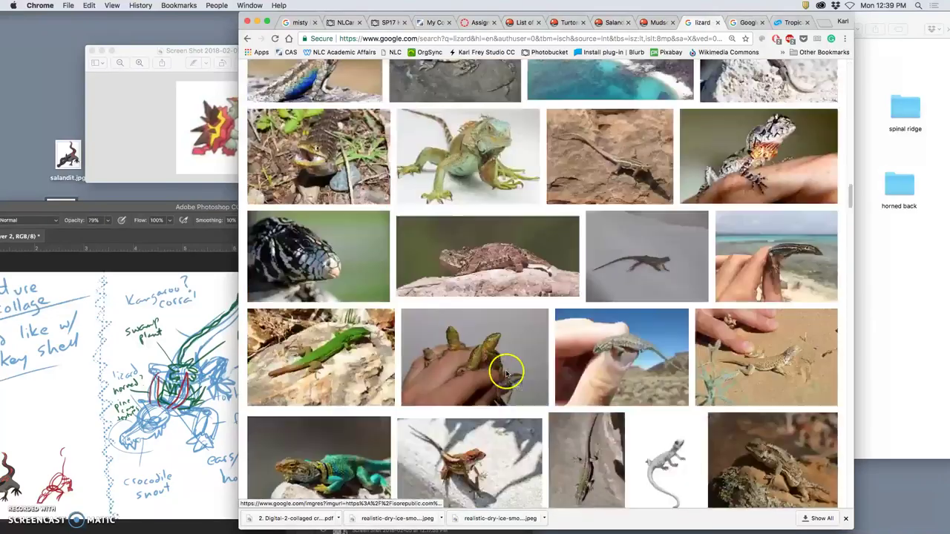
scroll(506, 373, down, 10)
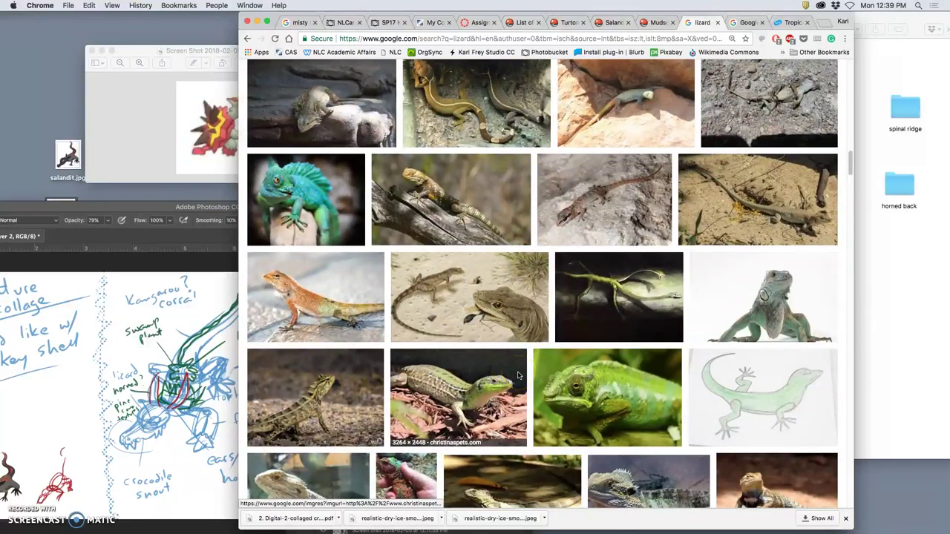
scroll(518, 375, down, 10)
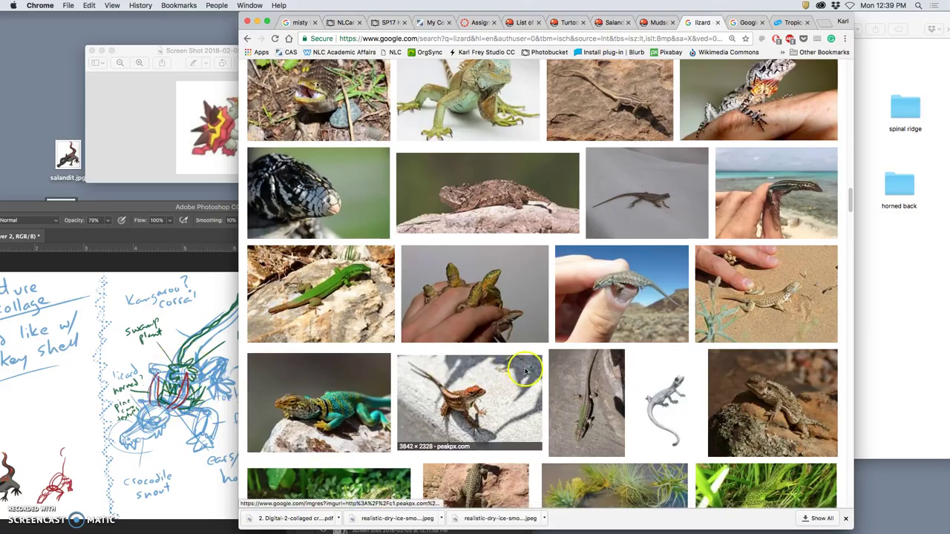
scroll(540, 376, down, 5)
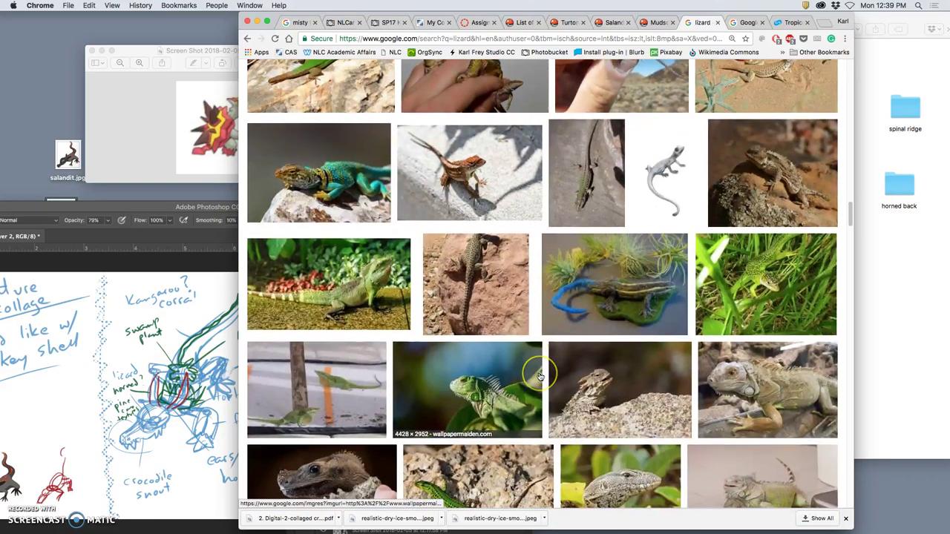
scroll(538, 371, up, 20)
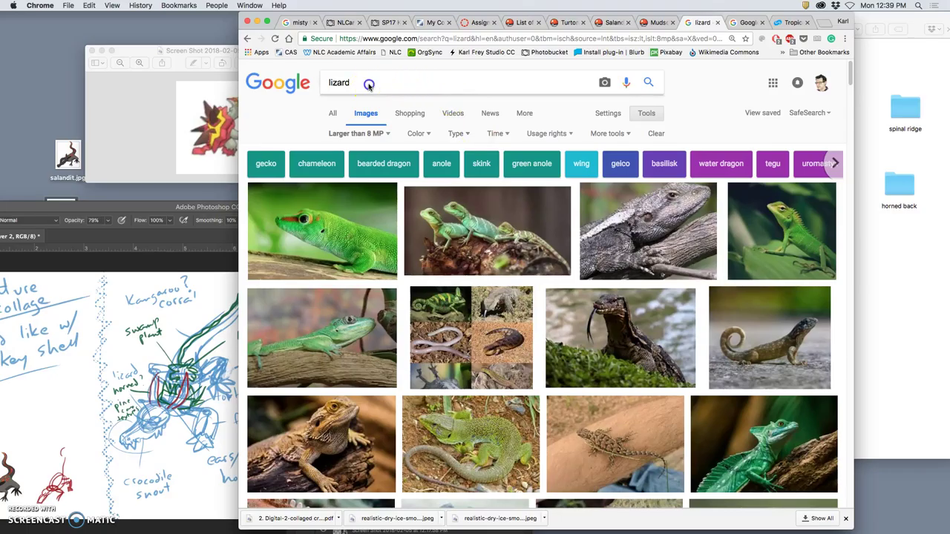
Search Google Images for "horned lizard" and open the Prairie Fire Winery photo of one held in a palm in a new tab
drag(368, 83, 301, 80)
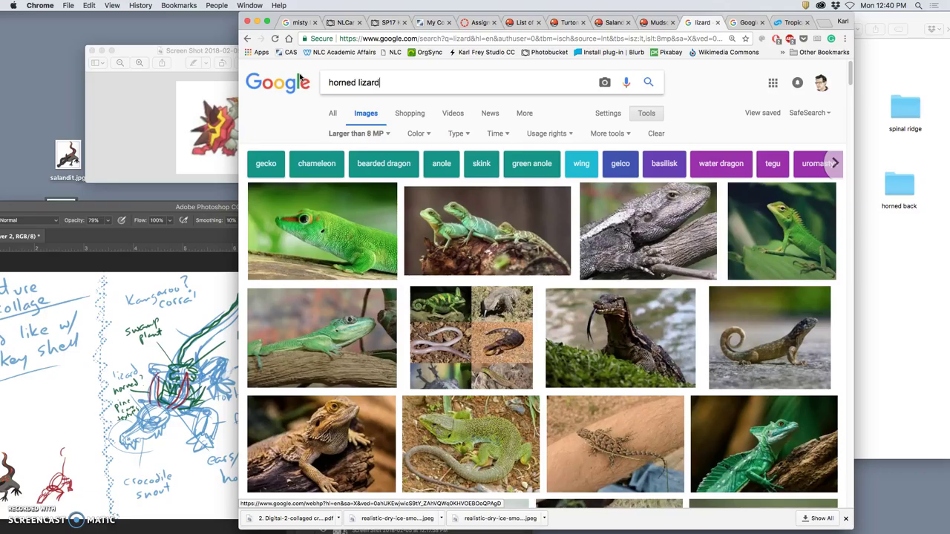
key(Return)
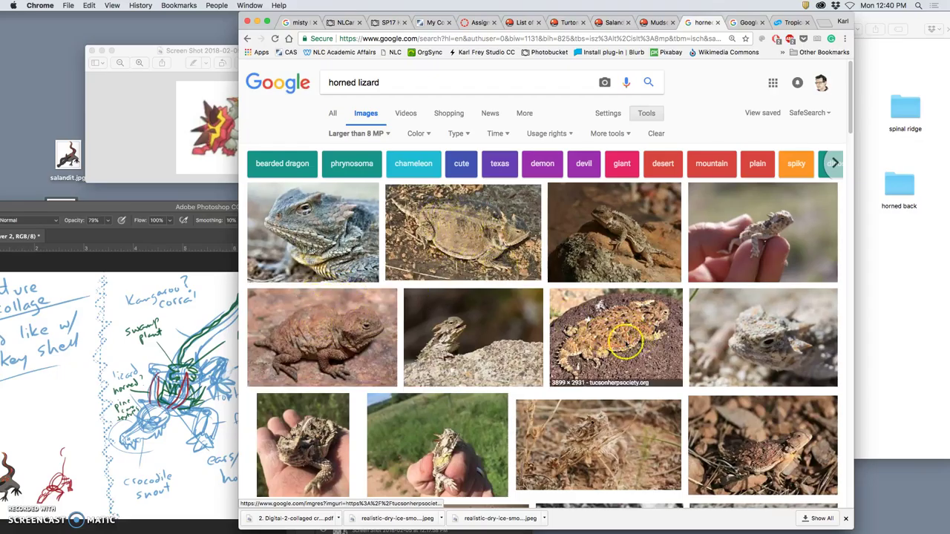
scroll(601, 355, down, 4)
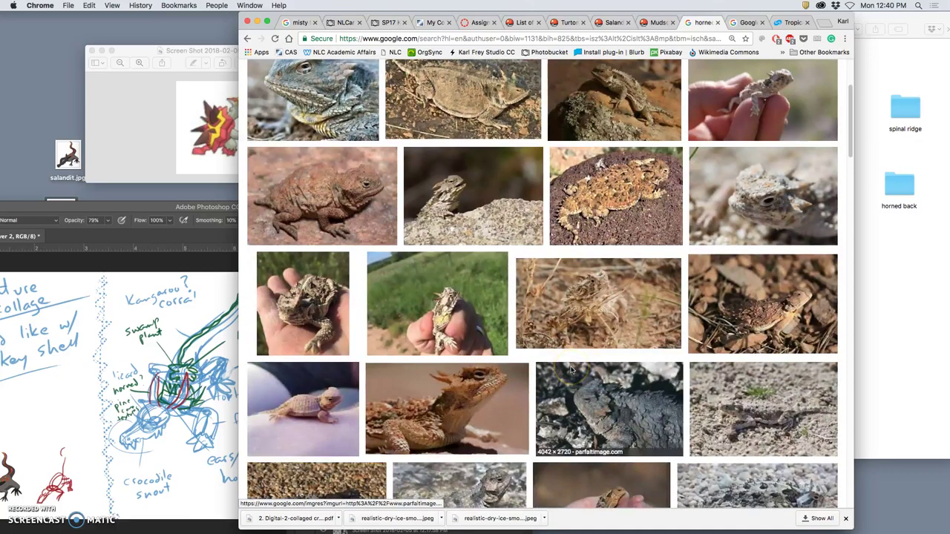
right_click(319, 302)
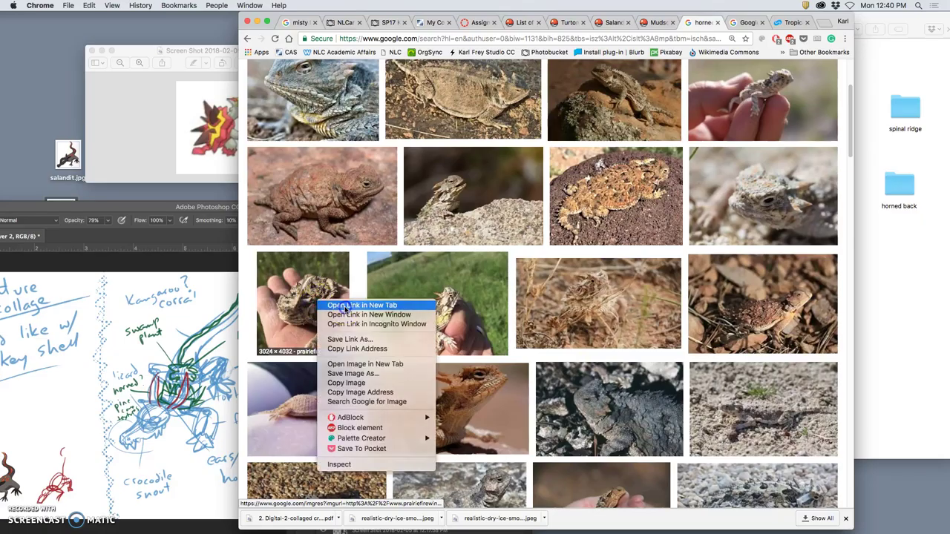
click(342, 306)
Browse the horned lizard results and open the nps.gov photo of one on reddish soil in a new tab
scroll(586, 342, up, 4)
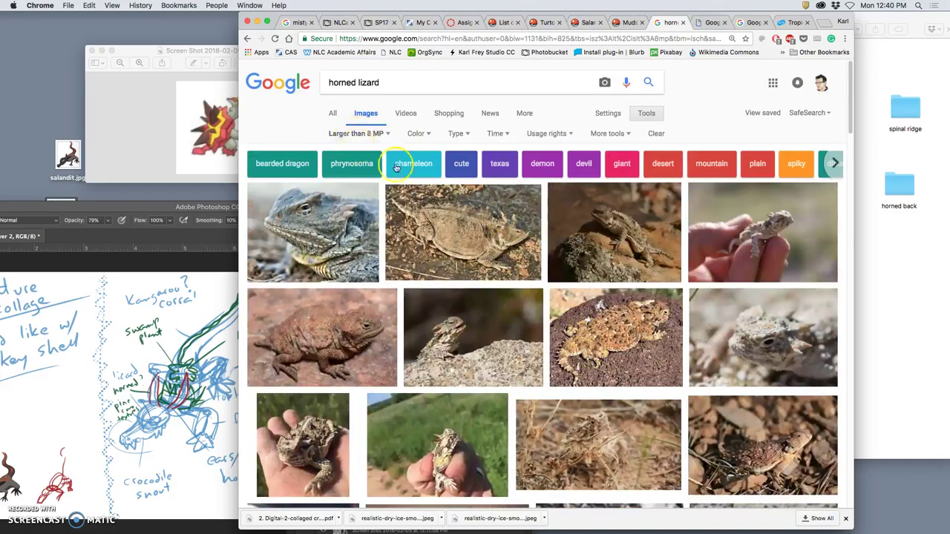
scroll(610, 362, down, 5)
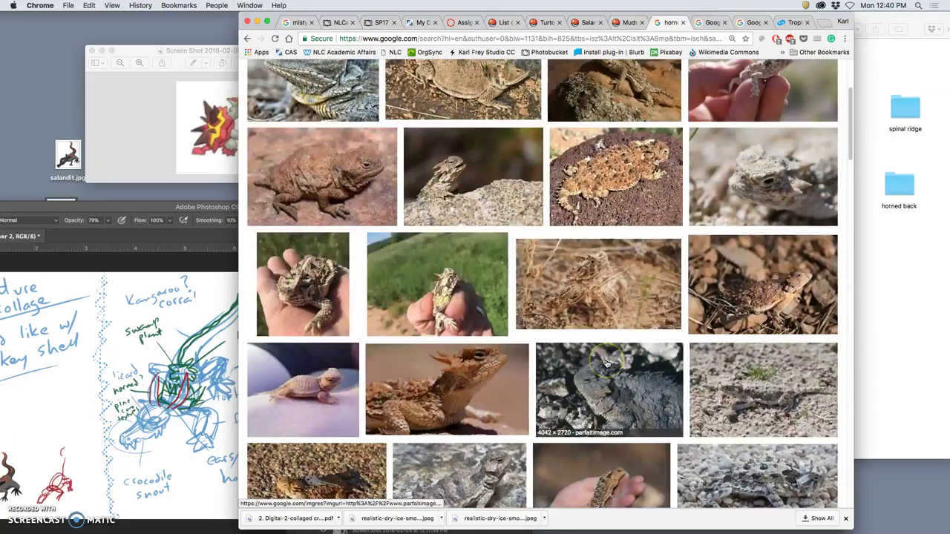
scroll(605, 363, down, 6)
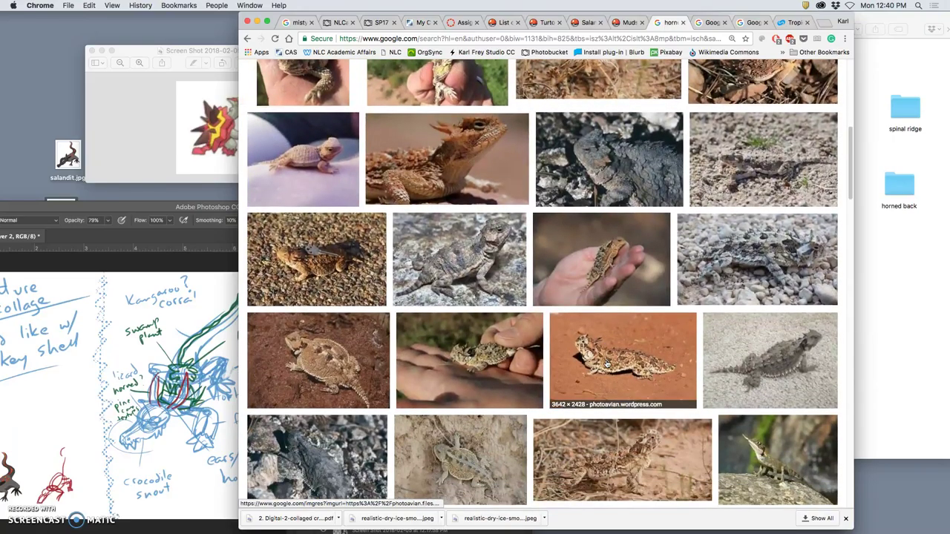
scroll(607, 362, down, 3)
scroll(601, 367, down, 1)
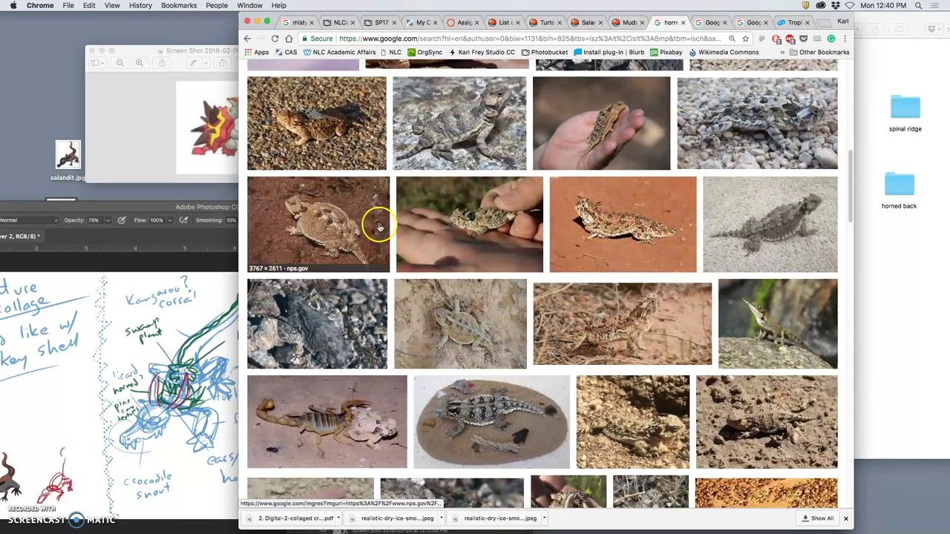
right_click(344, 231)
click(372, 236)
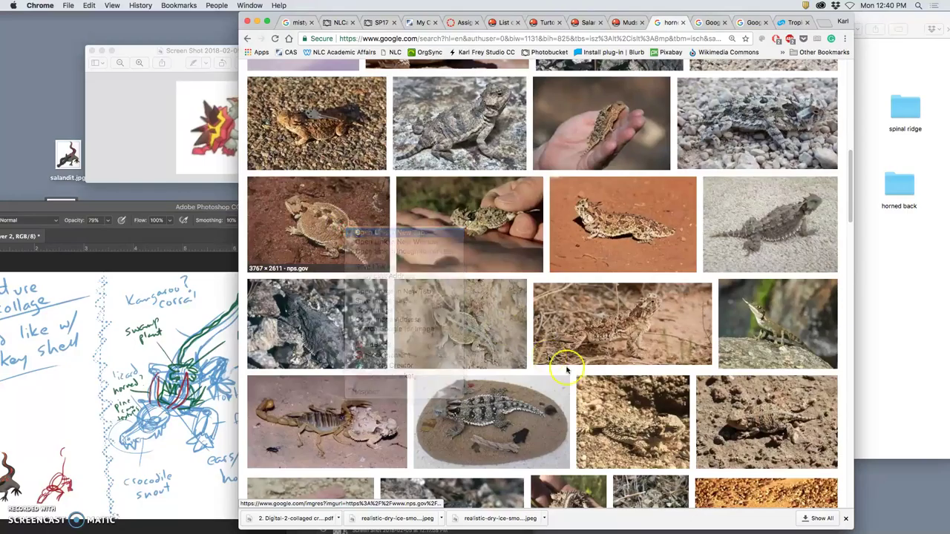
Browse further results and open the wilderness50challenge photo of a horned lizard on a weathered log in a new tab
scroll(368, 422, down, 1)
scroll(541, 419, down, 5)
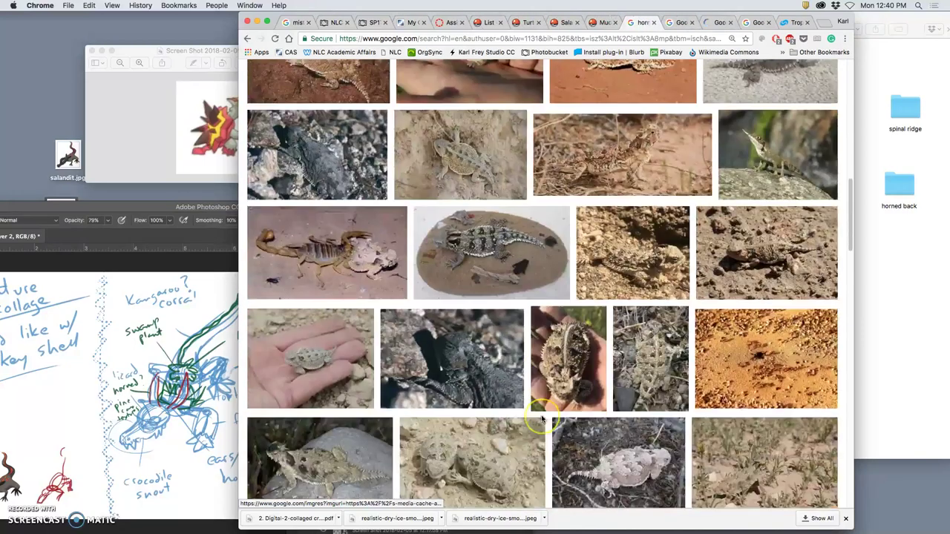
scroll(542, 419, down, 4)
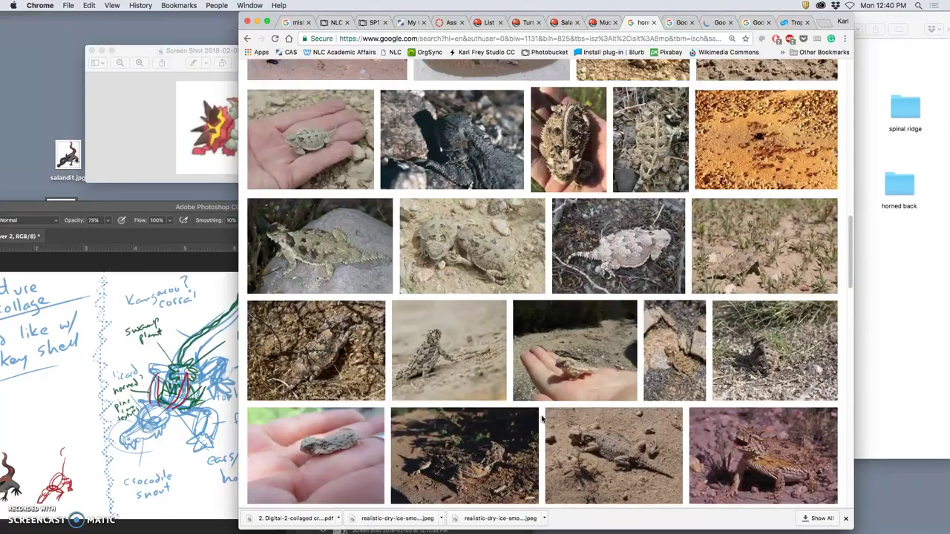
click(578, 256)
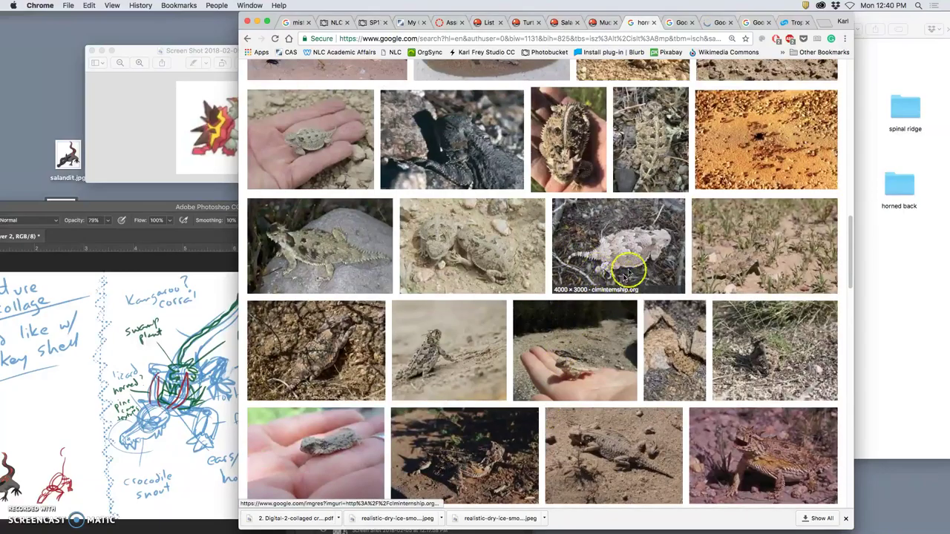
scroll(671, 277, down, 4)
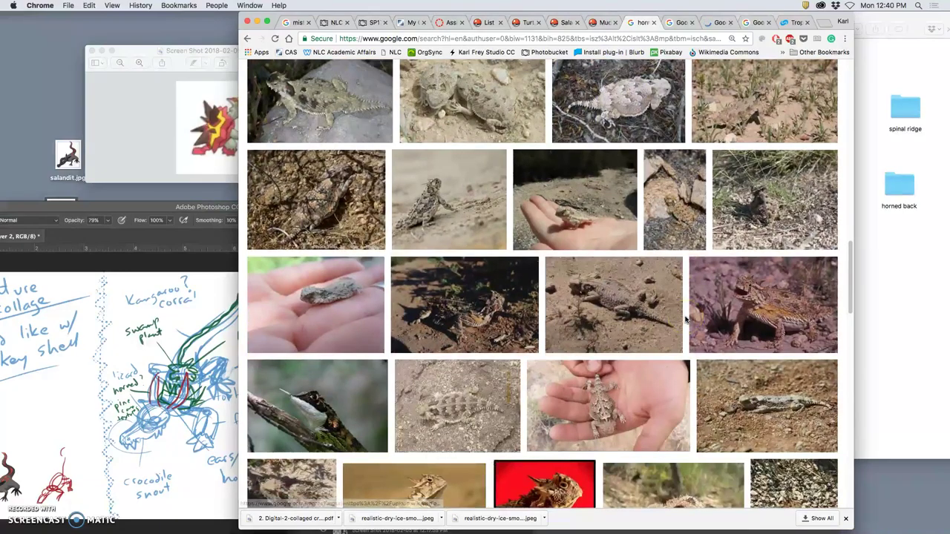
scroll(686, 319, down, 3)
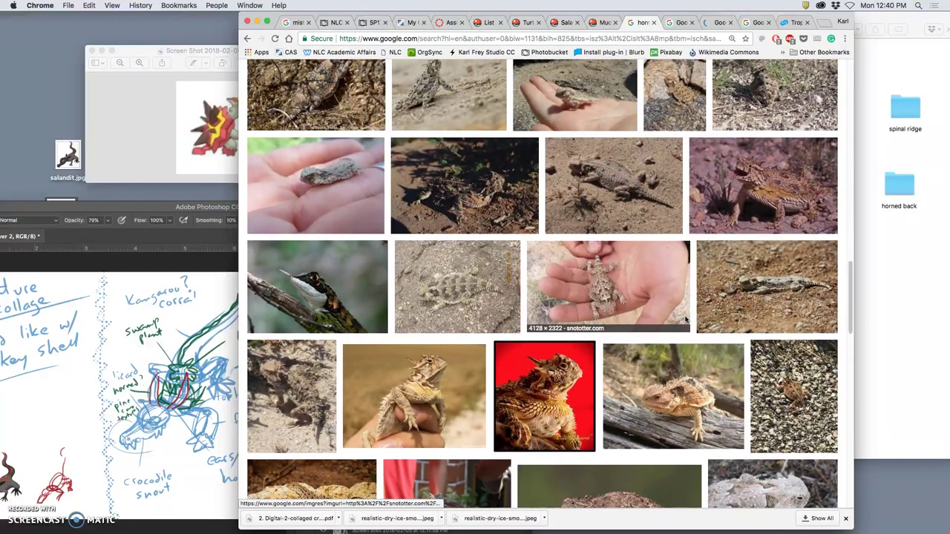
right_click(690, 360)
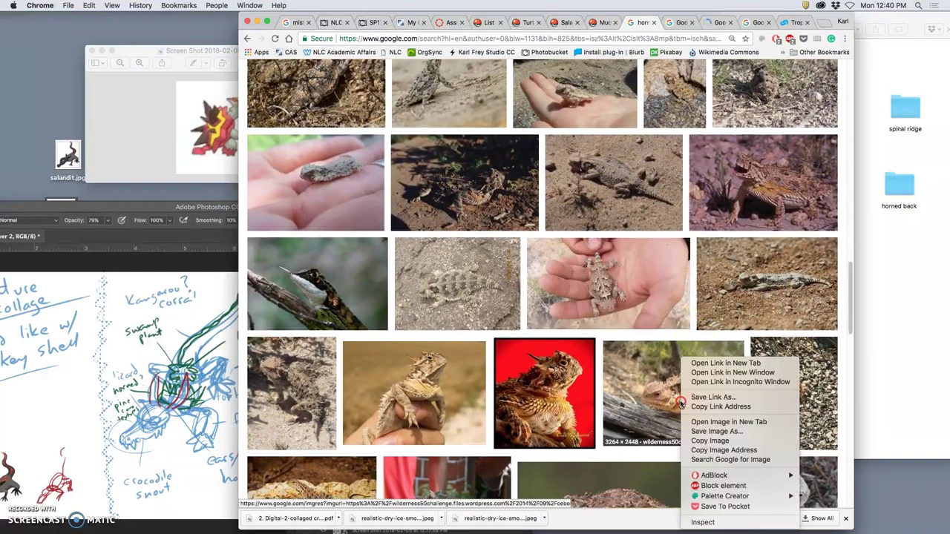
click(723, 363)
Continue through the horned lizard results and open the close-up of a dark lizard head held in a hand in a new tab
scroll(635, 384, down, 6)
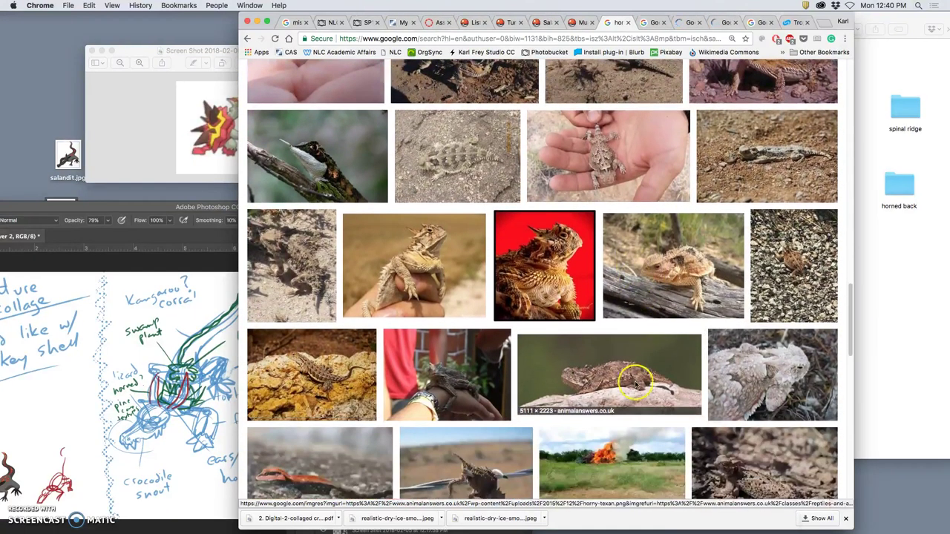
scroll(635, 384, down, 6)
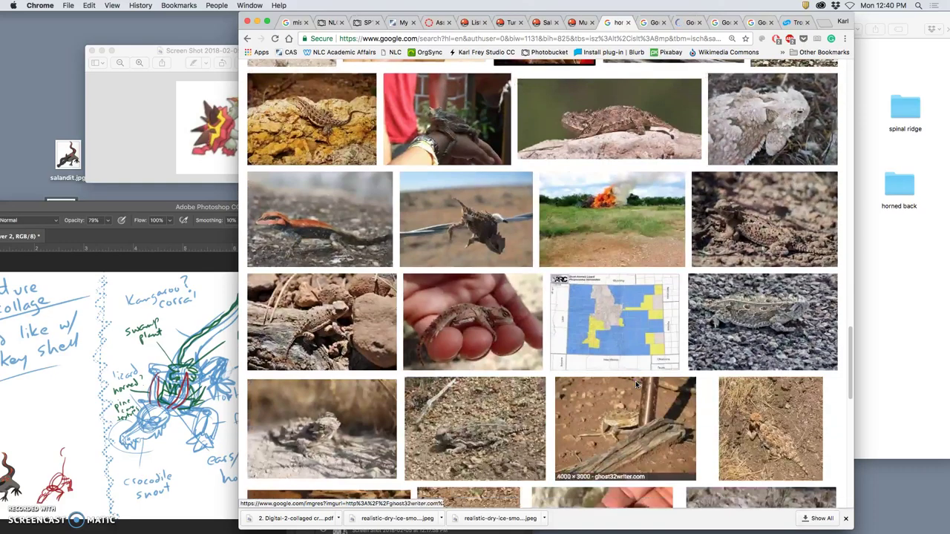
scroll(636, 381, down, 10)
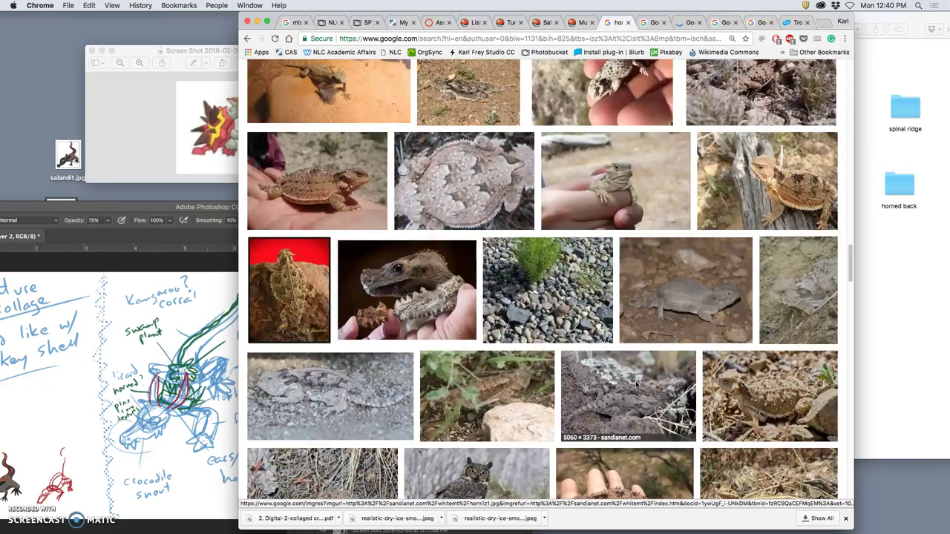
scroll(635, 384, down, 1)
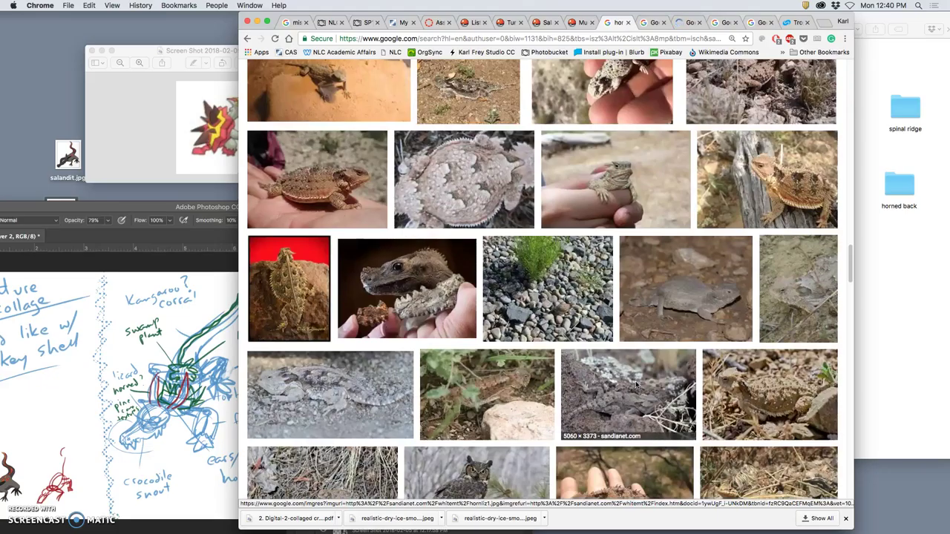
right_click(401, 286)
click(519, 327)
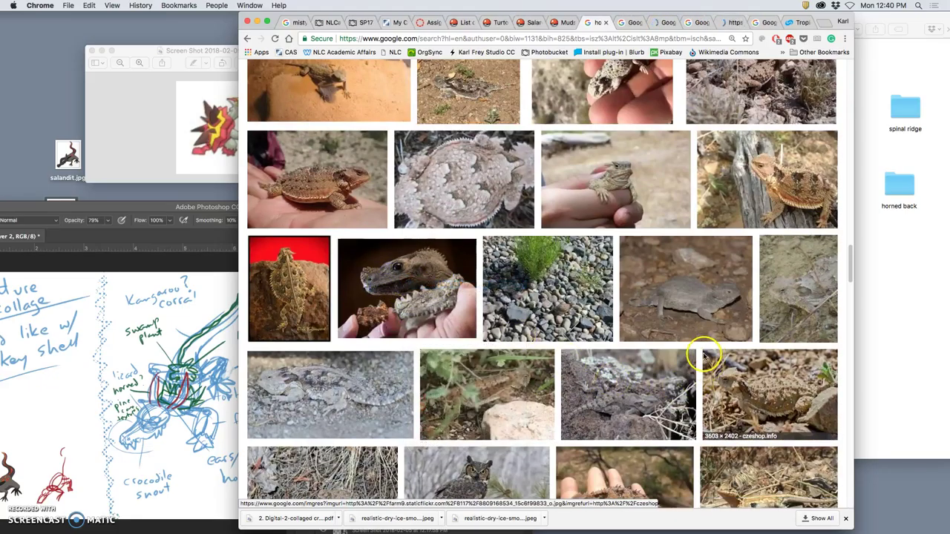
Open the Prairie Fire Winery horned lizard photo at full size and examine the spikes on its back up close
scroll(710, 361, down, 3)
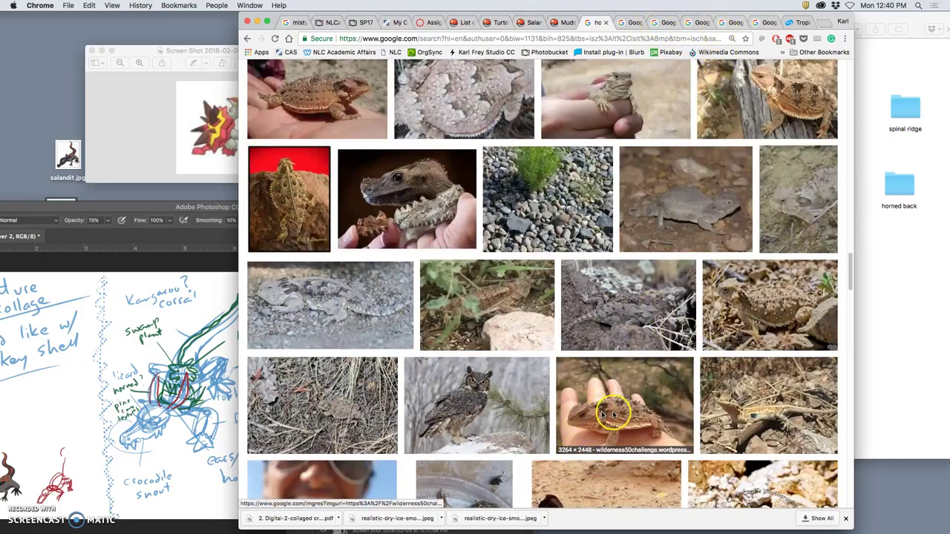
key(ctrl+Tab)
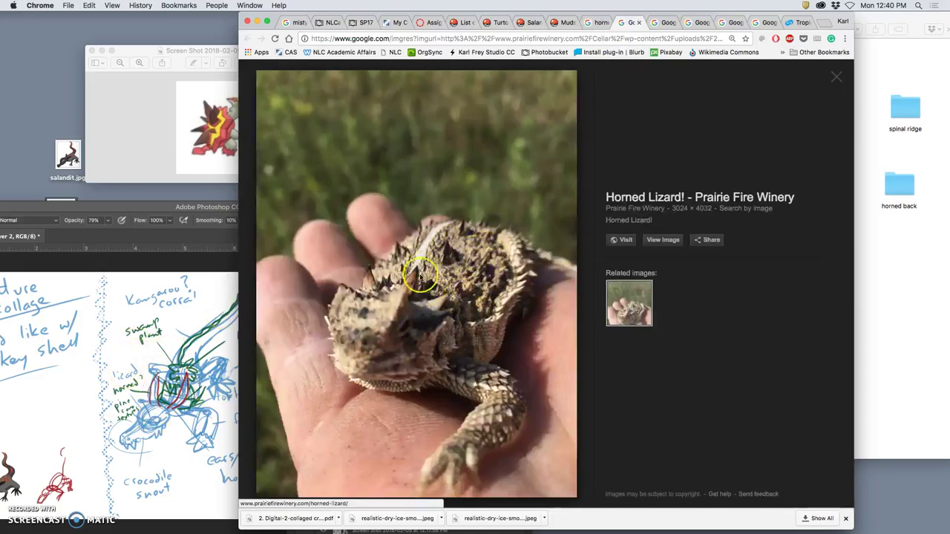
click(661, 240)
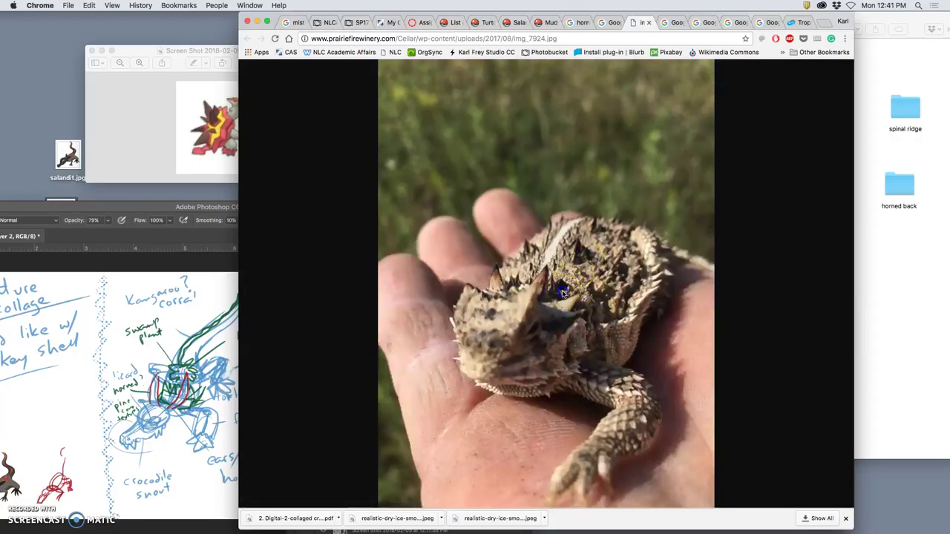
click(572, 276)
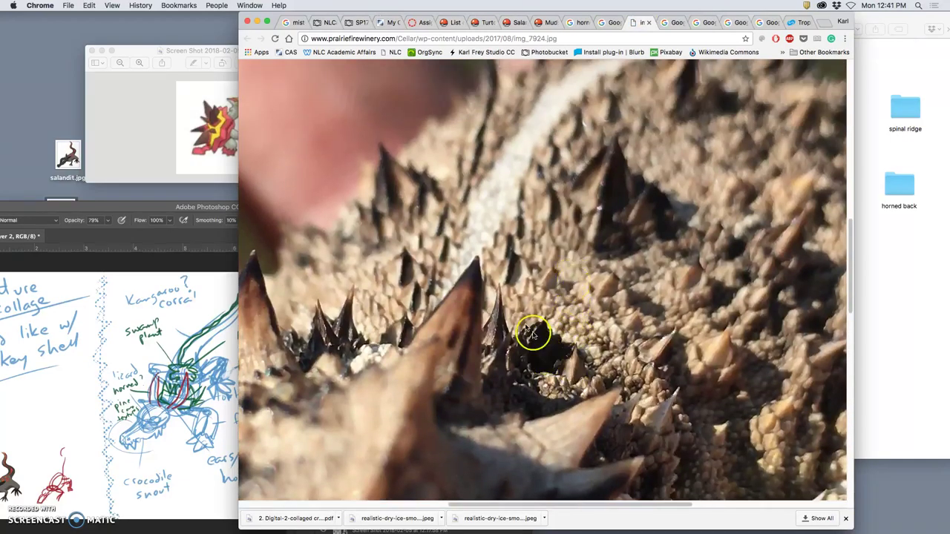
Examine the head and scales of the Prairie Fire Winery horned lizard, view the whole photo at 25%, and close its tabs
scroll(492, 322, down, 5)
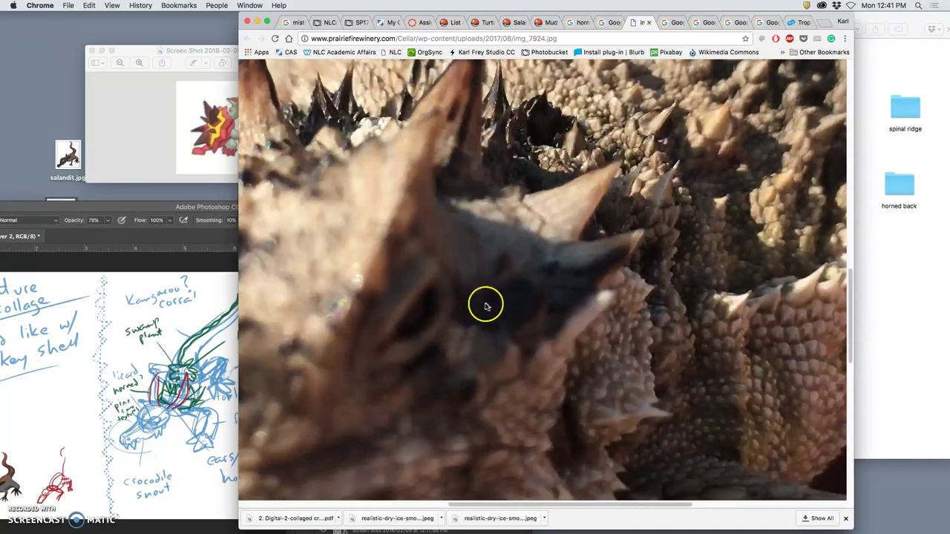
key(super+minus)
key(super+minus)
key(super+minus)
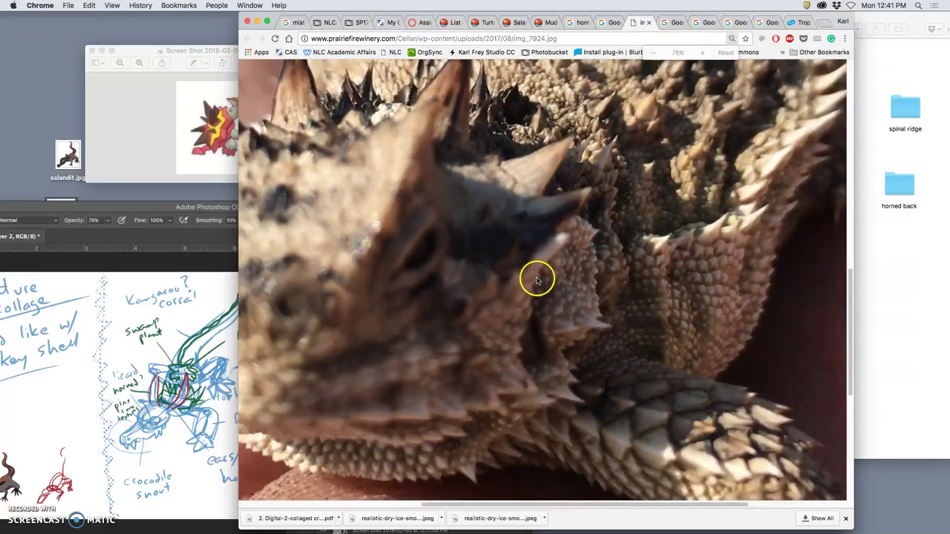
key(super+minus)
key(super+minus)
key(super+minus)
key(super+minus)
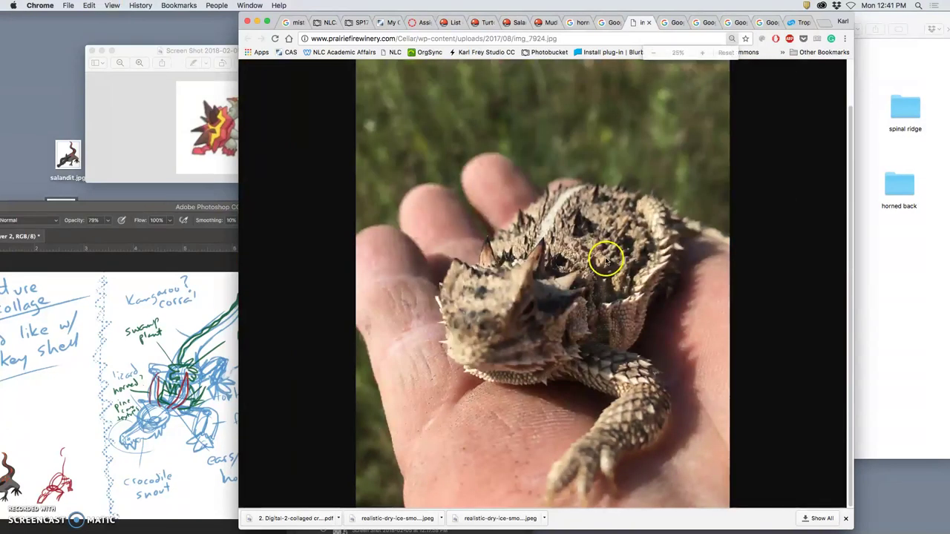
click(648, 22)
click(633, 22)
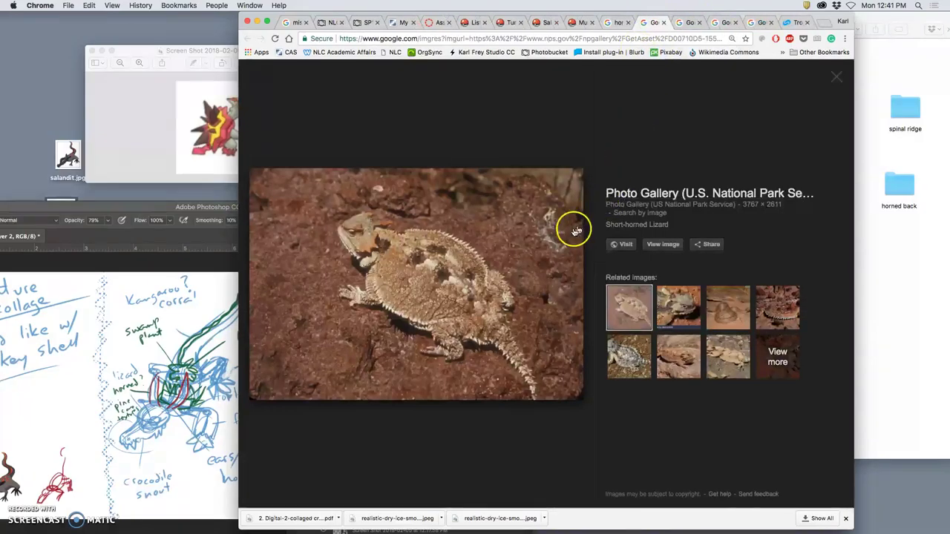
Open the Cebolla Wilderness photo of the horned lizard on a log at full size and examine its spikes and scales
click(689, 22)
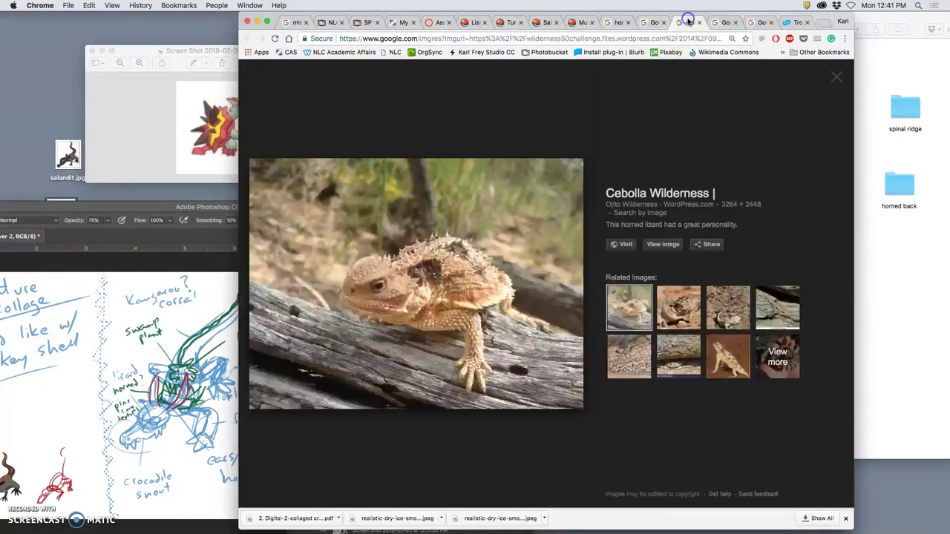
click(668, 244)
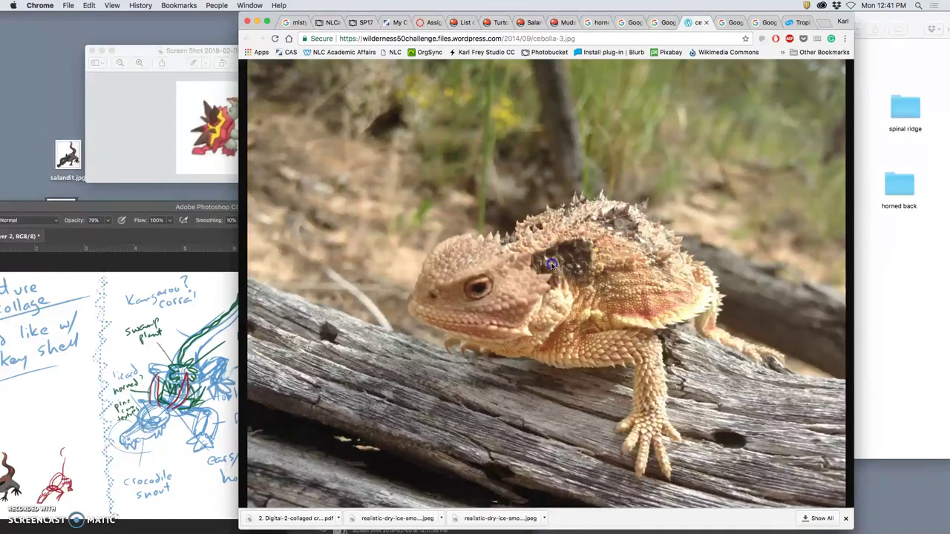
click(551, 265)
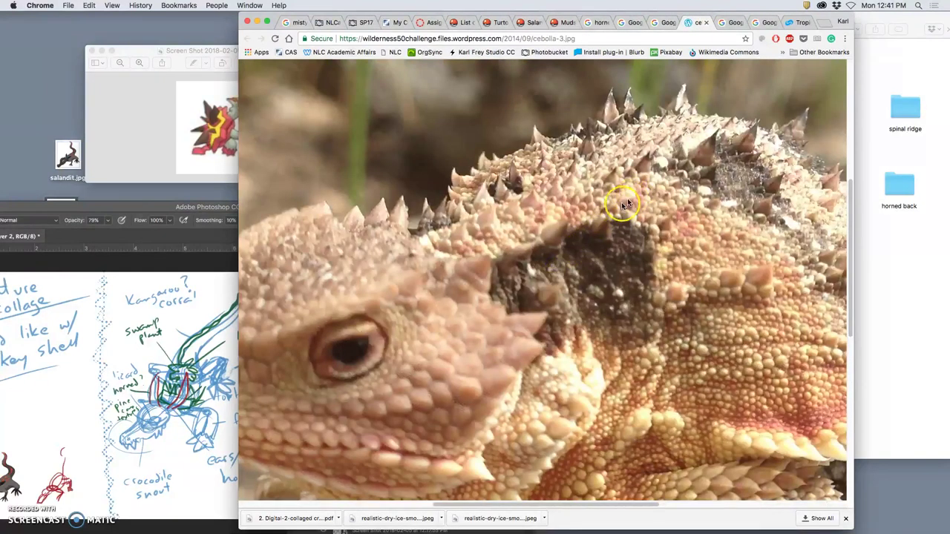
scroll(625, 204, right, 4)
scroll(571, 250, left, 3)
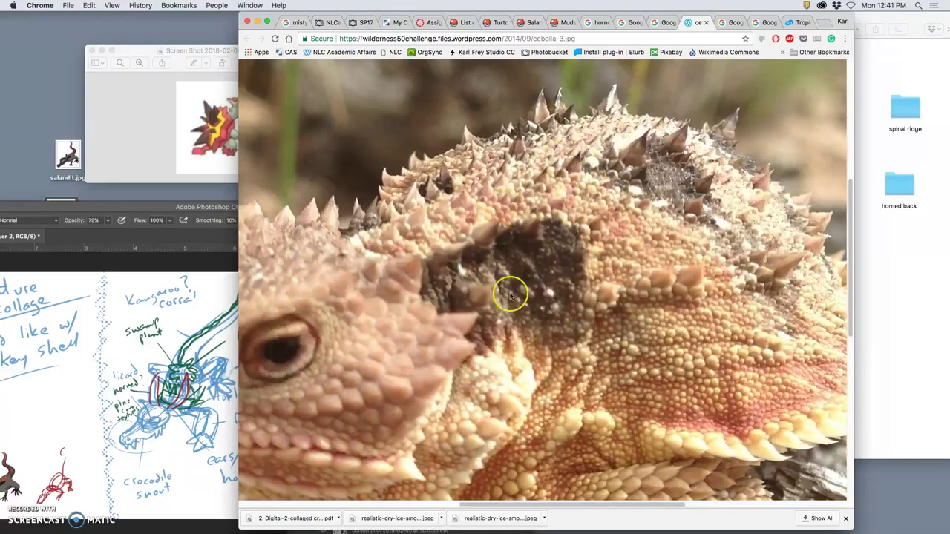
Save the horned lizard photo cebolla-3.jpg into the reference folder and close its image and search-result tabs
key(super+minus)
key(super+minus)
key(super+minus)
key(super+minus)
key(super+minus)
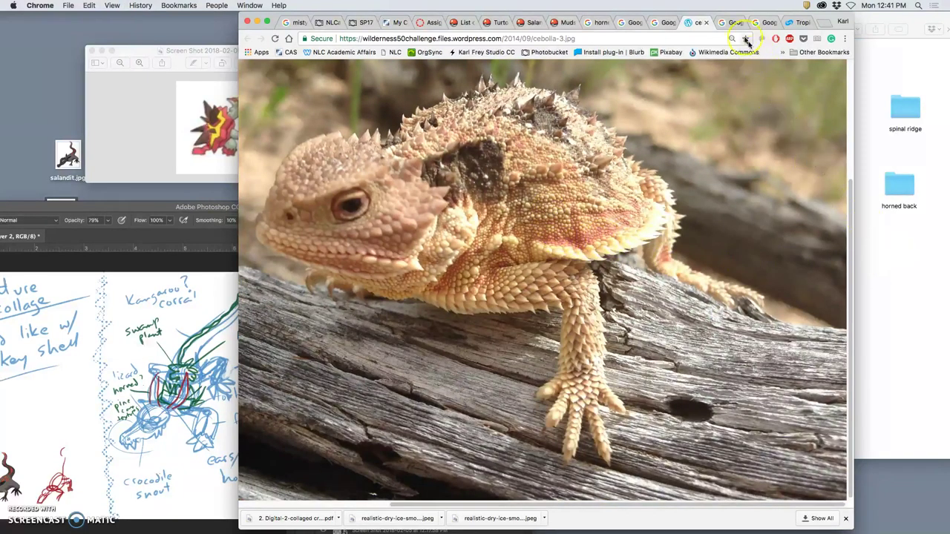
click(706, 22)
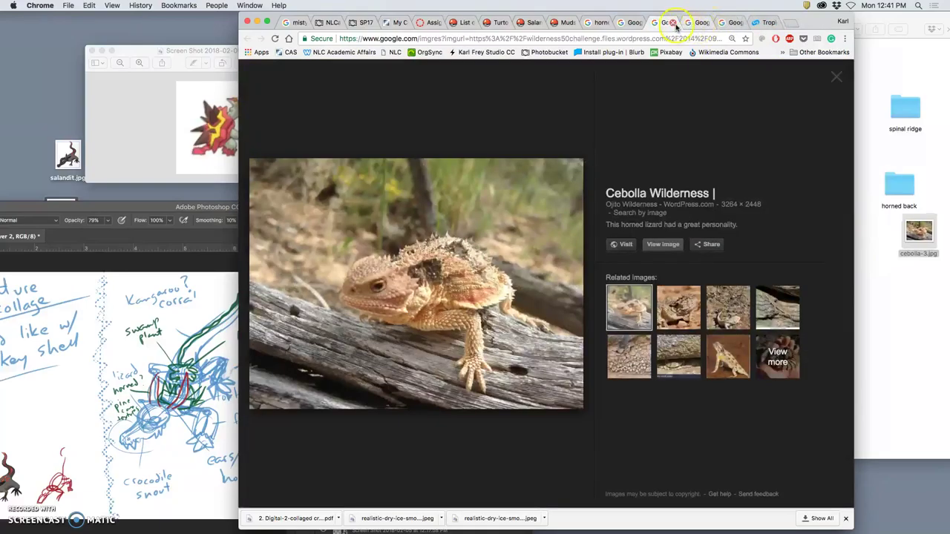
click(673, 23)
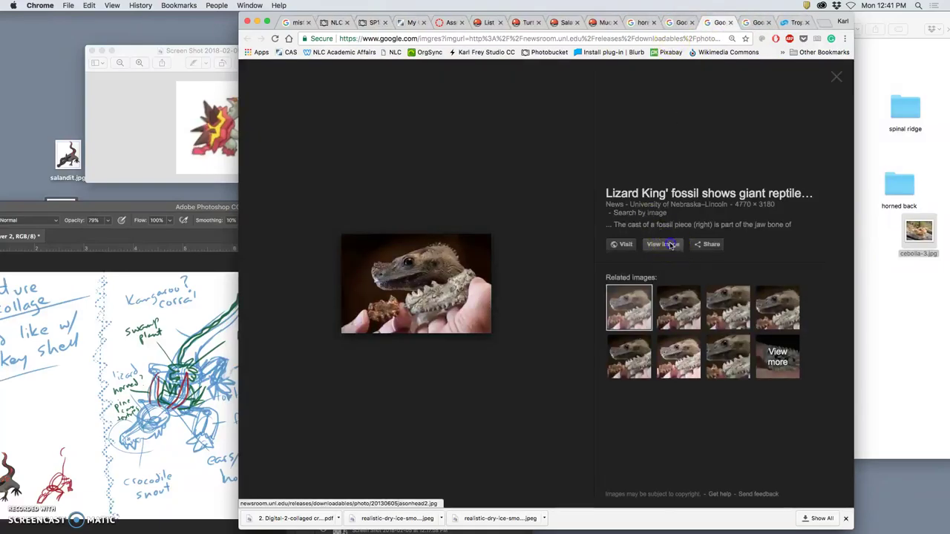
Open the University of Nebraska–Lincoln lizard head photo at full size and examine its scales, snout and neck ridge
click(670, 245)
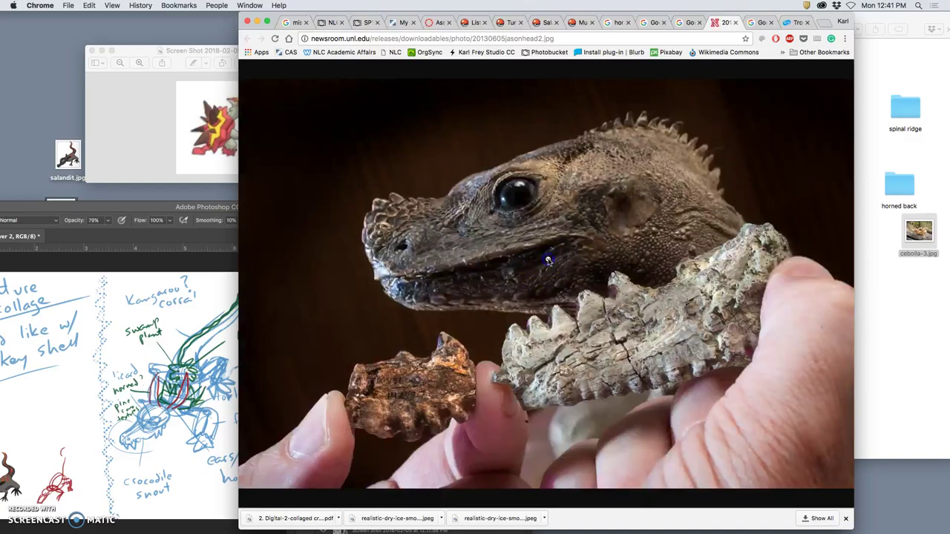
click(548, 261)
key(super+equal)
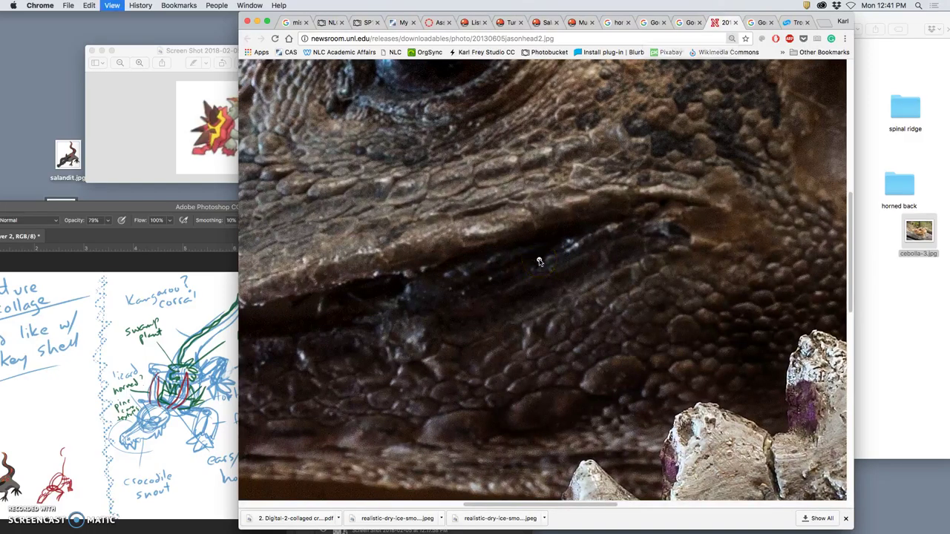
key(super+minus)
key(super+minus)
key(super+minus)
key(super+minus)
key(super+minus)
key(super+minus)
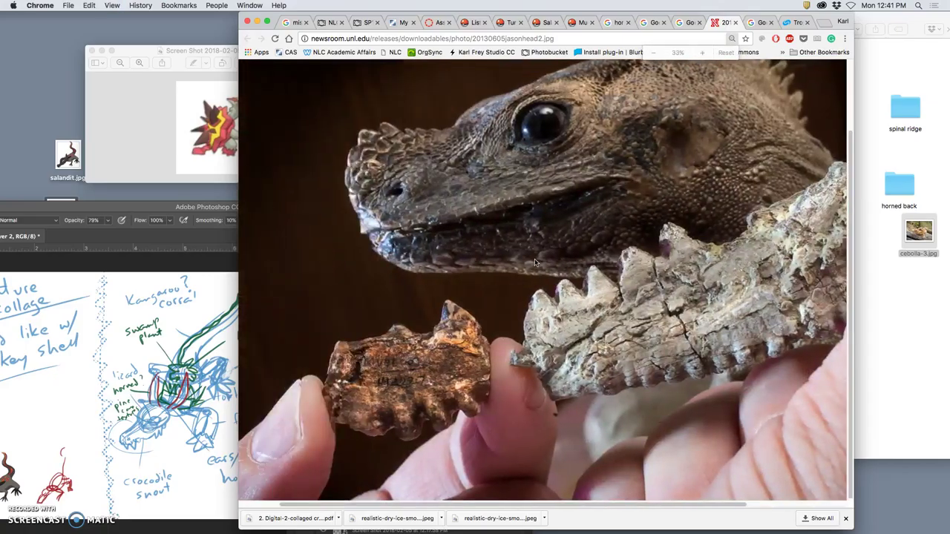
scroll(534, 262, up, 2)
scroll(534, 262, right, 3)
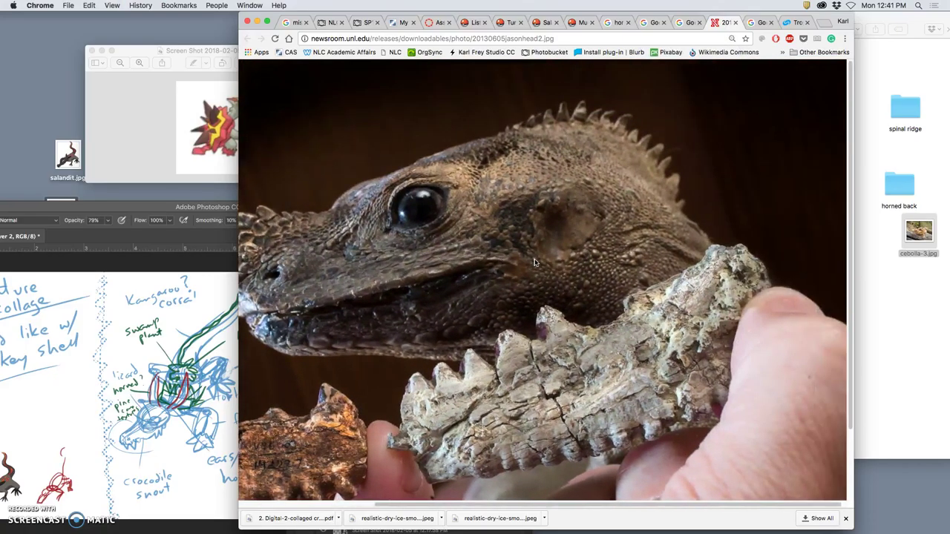
scroll(532, 263, left, 2)
scroll(533, 264, down, 2)
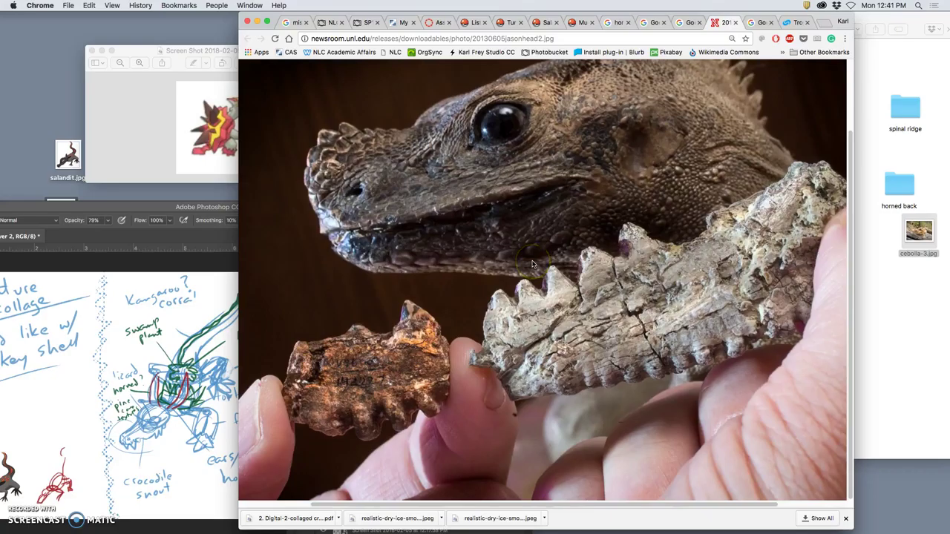
Save the University of Nebraska–Lincoln lizard head photo into the reference folder and close the leftover image tabs, keeping the horned lizard search
click(531, 263)
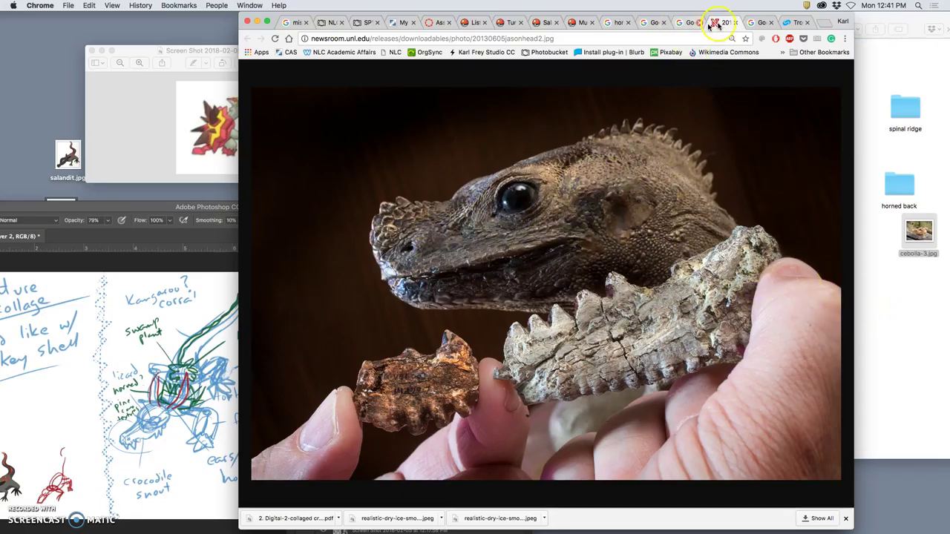
click(735, 22)
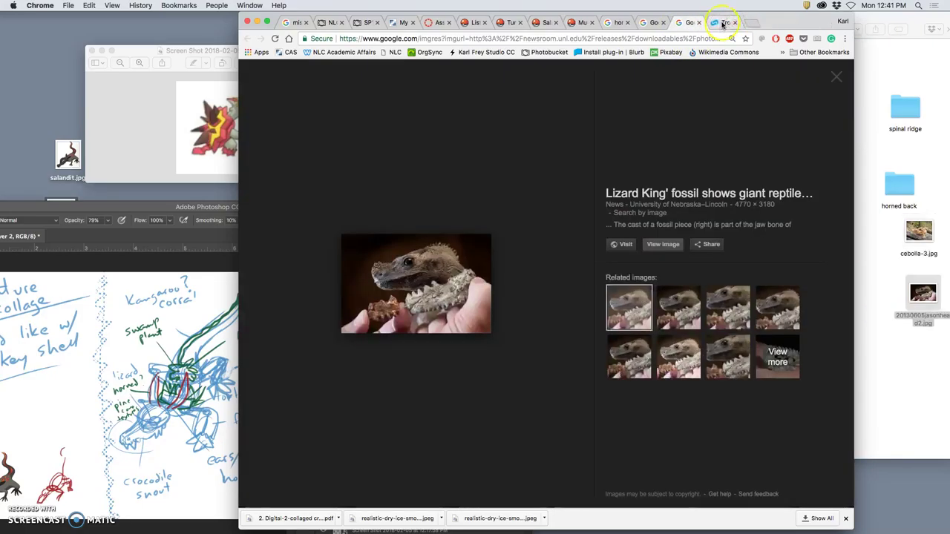
click(723, 23)
click(736, 22)
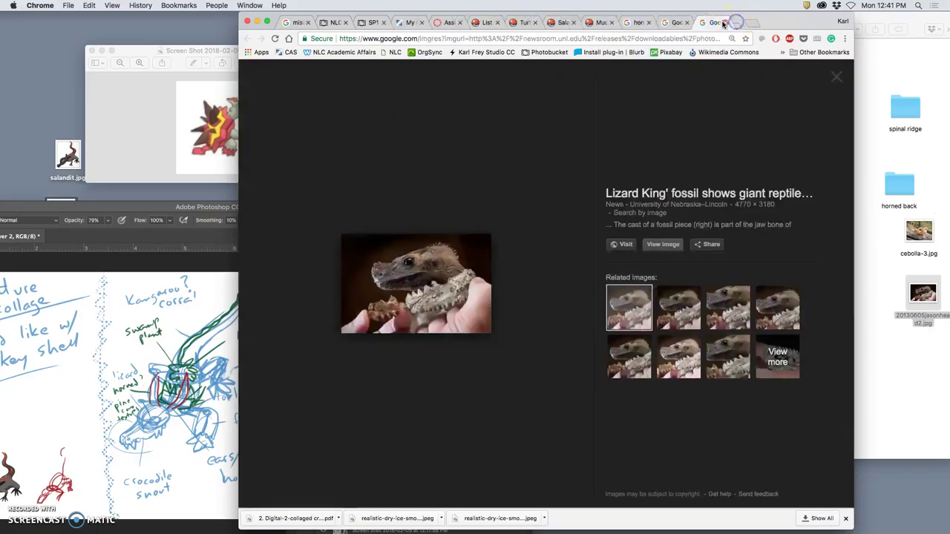
click(734, 22)
click(735, 23)
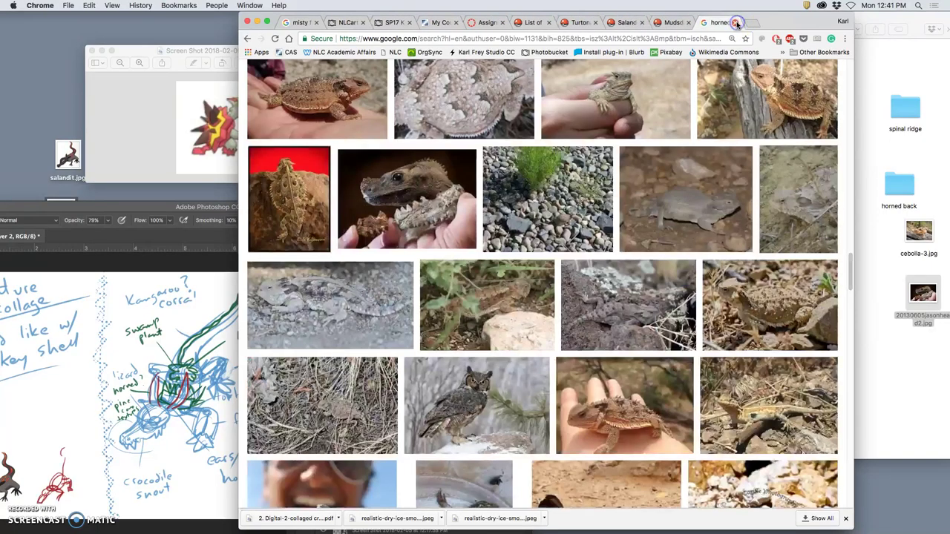
click(734, 23)
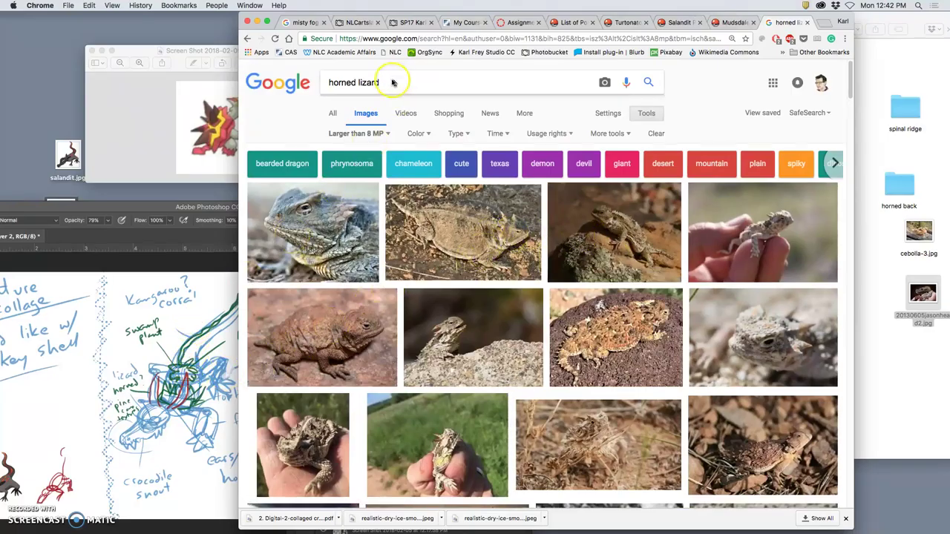
Search Google Images for "crocodile snout" and open the 3488 × 2419 photo of an open-mouthed crocodile on a rock in a new tab
drag(376, 85, 303, 79)
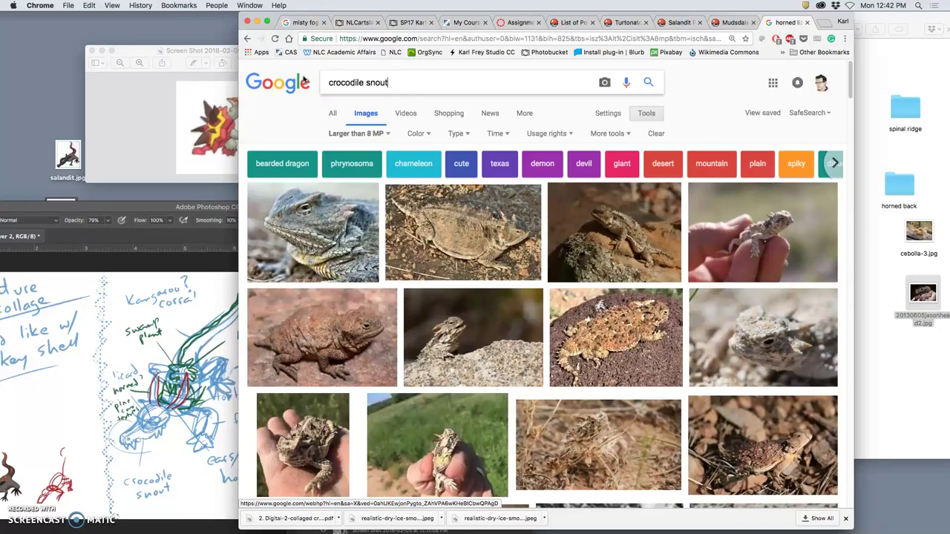
key(Return)
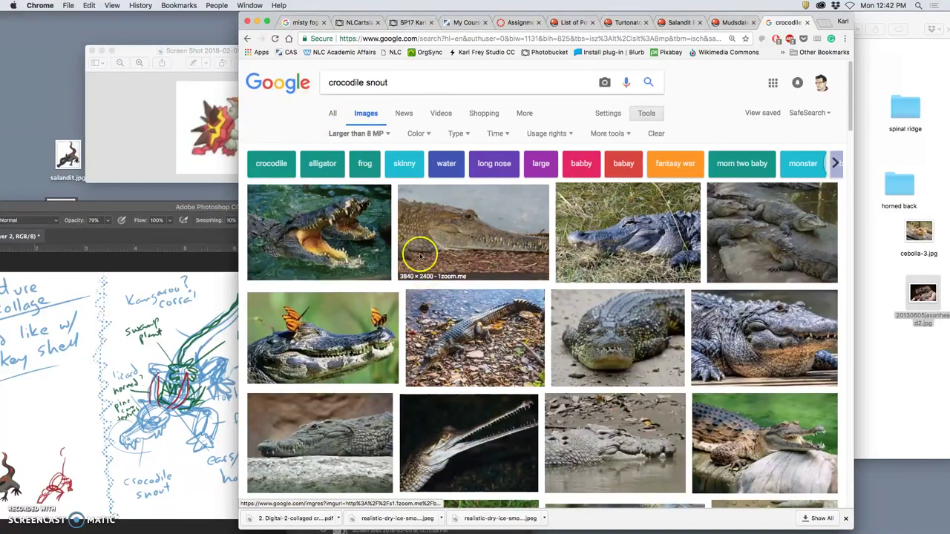
scroll(437, 260, down, 3)
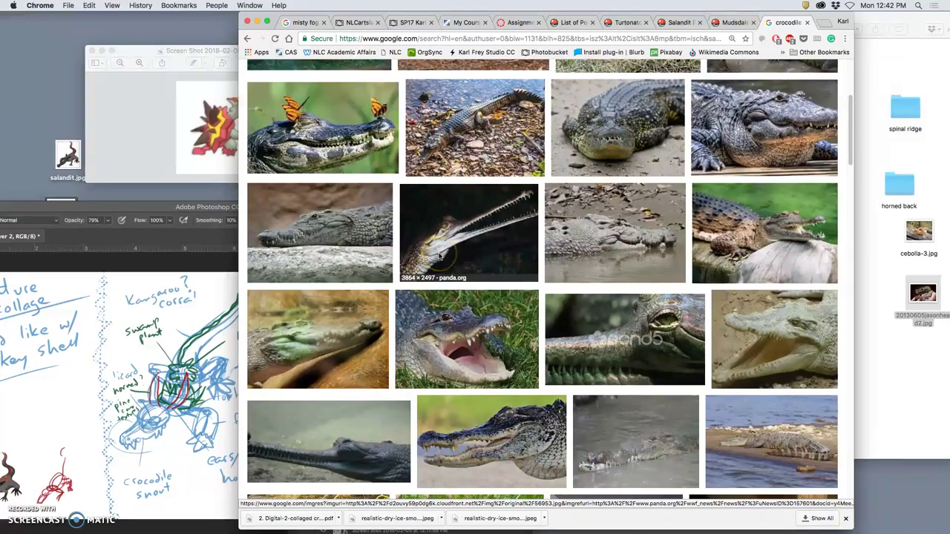
scroll(439, 256, down, 3)
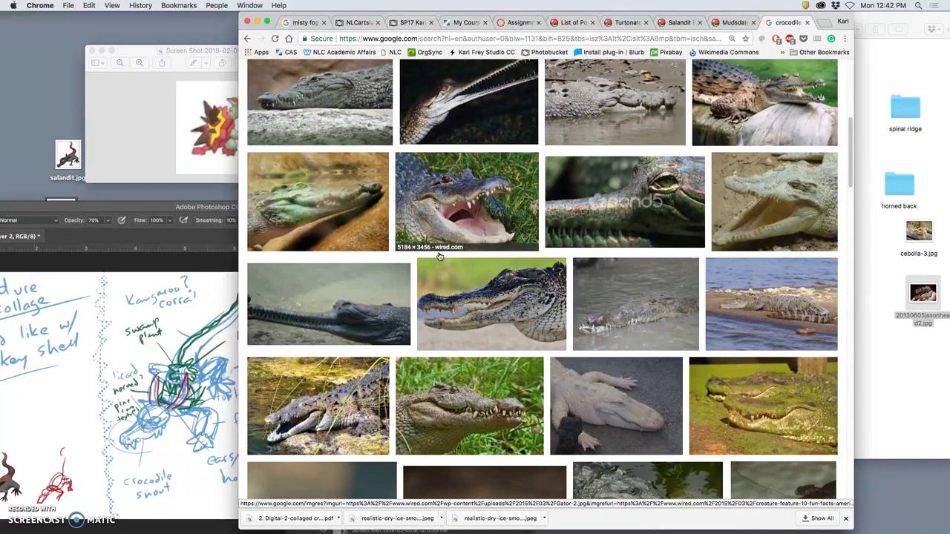
scroll(439, 256, down, 3)
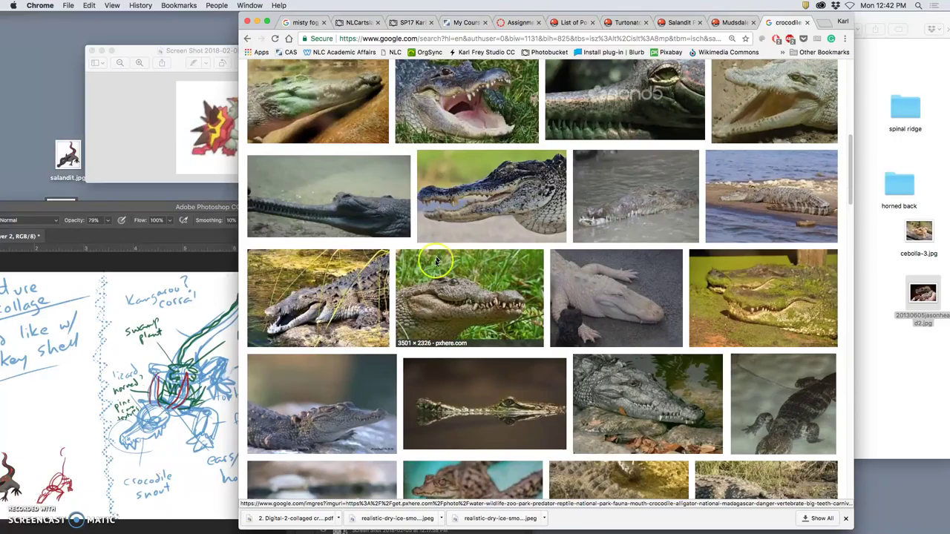
right_click(294, 312)
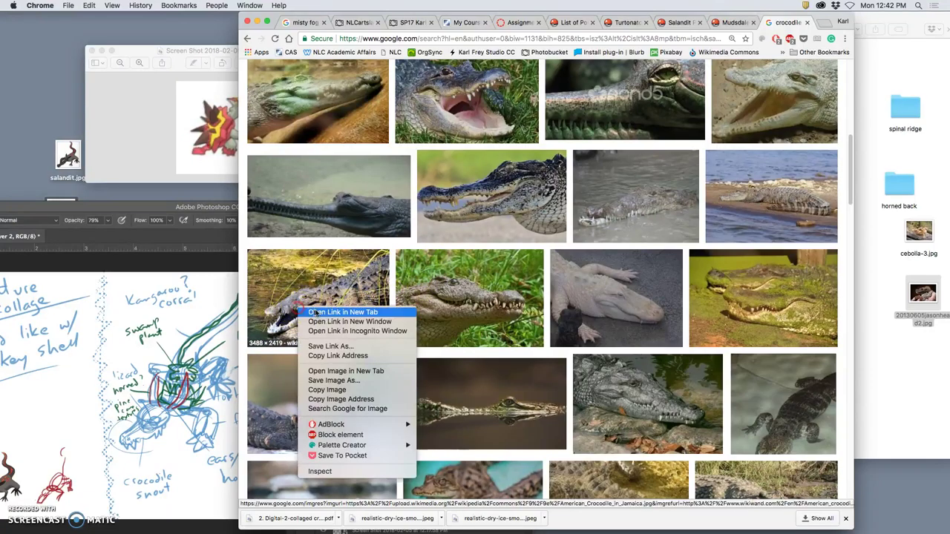
click(454, 314)
Browse further crocodile results and open the 6000 × 4000 pxhere.com photo of a crocodile at the water's edge in a new tab
scroll(594, 364, down, 1)
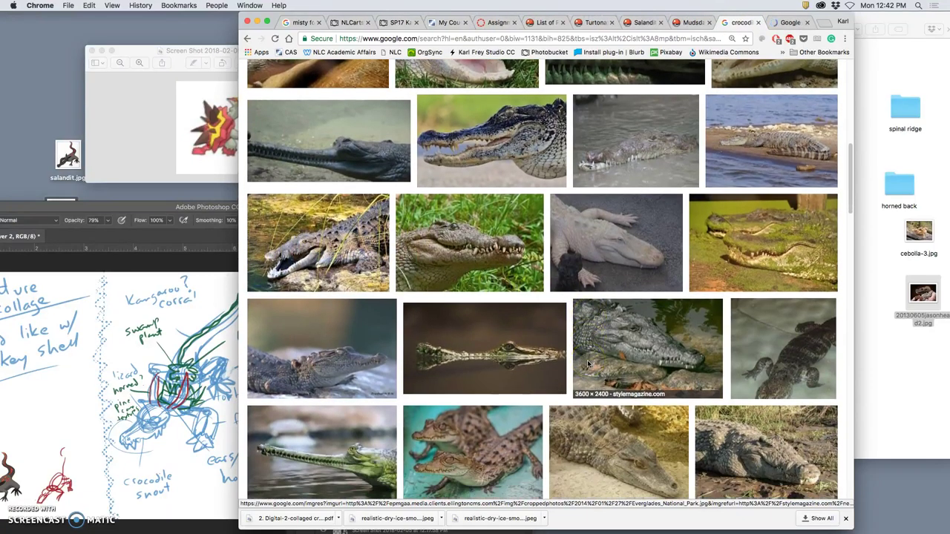
scroll(587, 364, down, 3)
scroll(587, 361, down, 4)
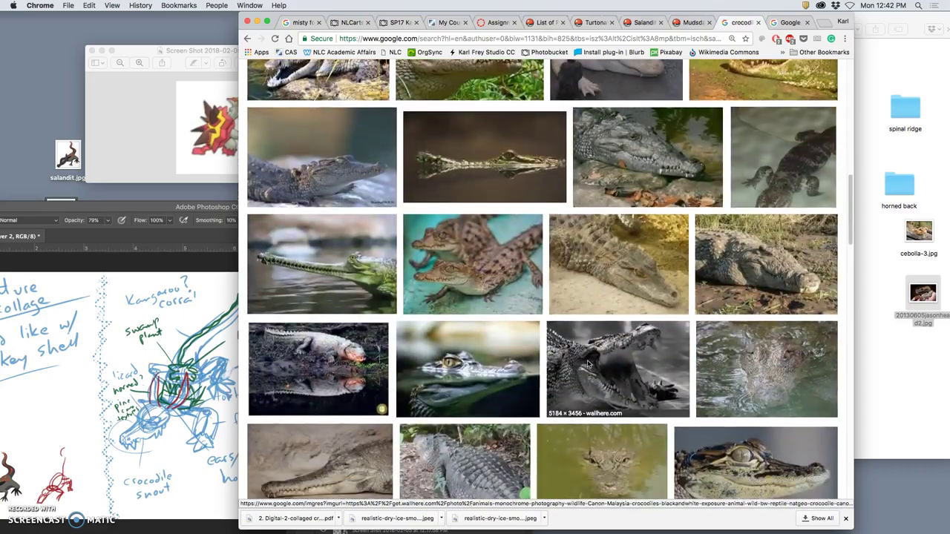
scroll(587, 363, down, 2)
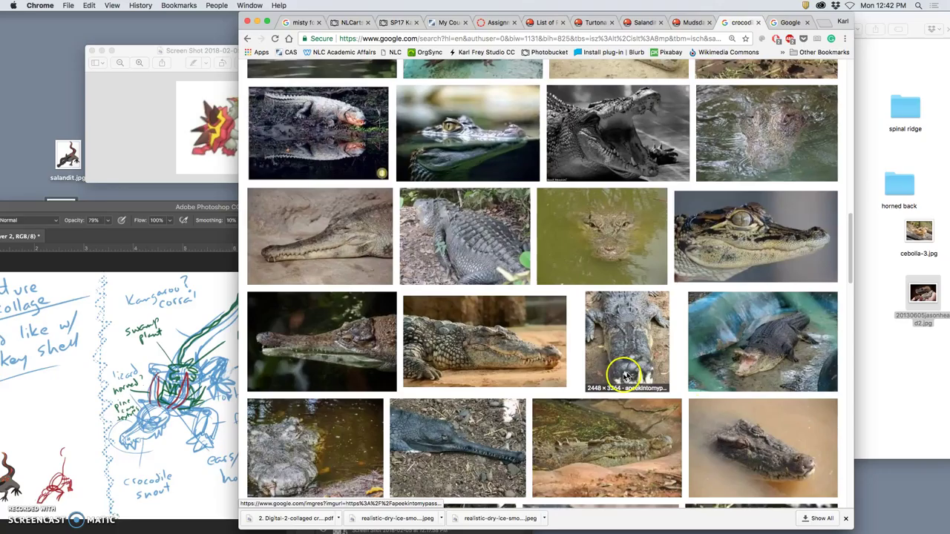
scroll(592, 425, down, 3)
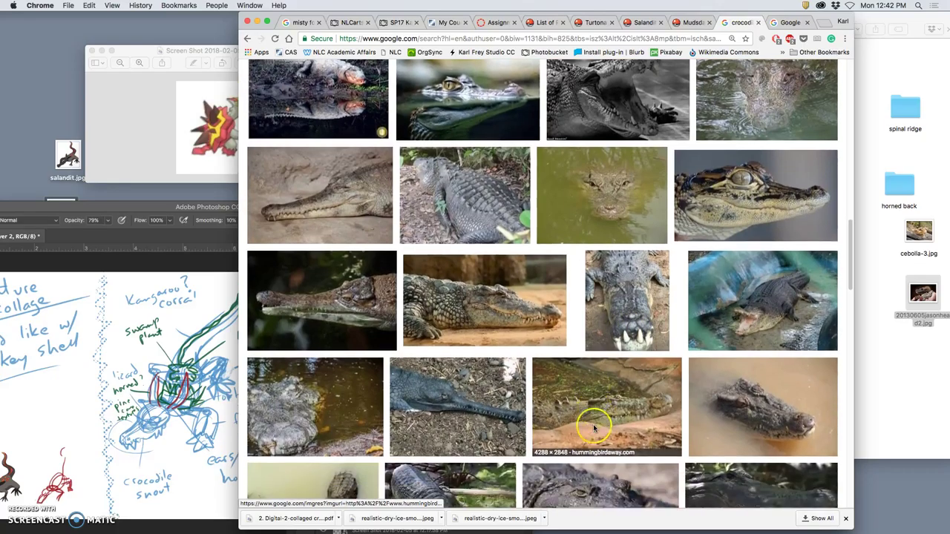
scroll(593, 424, down, 1)
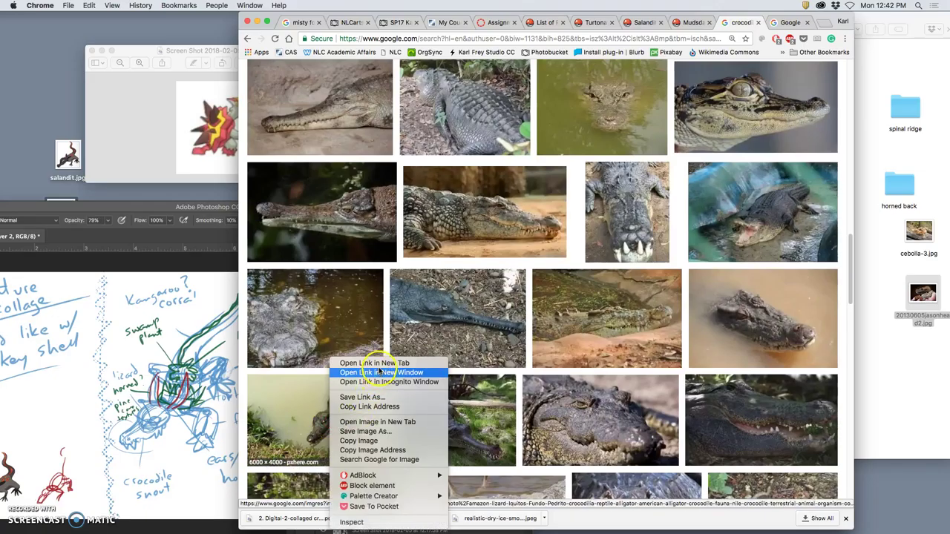
click(380, 364)
Browse further crocodile snout results and open the photo of an open-mouthed alligator in dark water in a new tab
scroll(544, 423, down, 8)
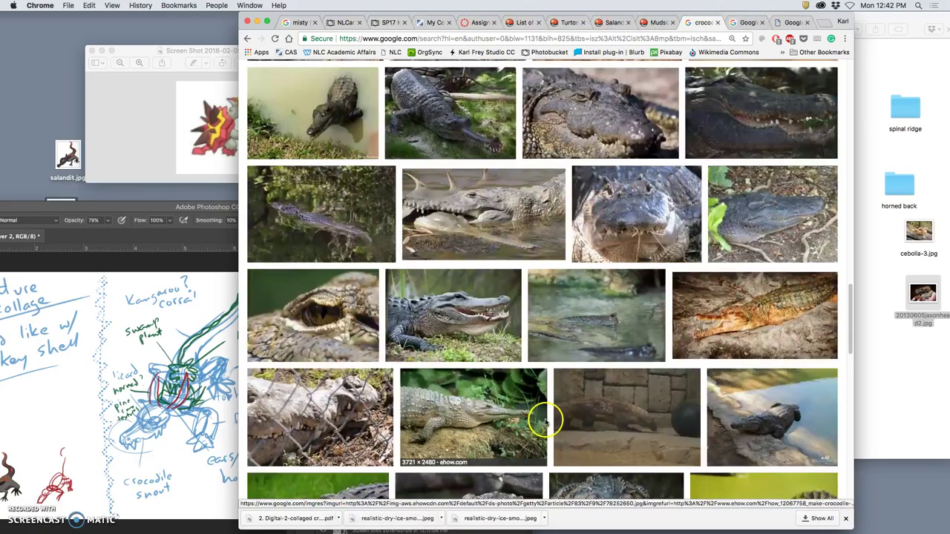
scroll(548, 398, down, 4)
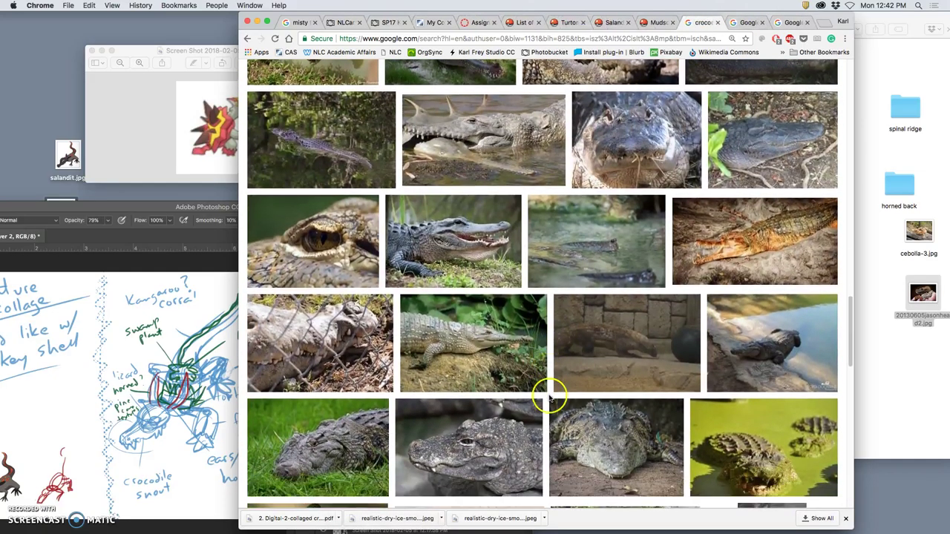
scroll(549, 399, down, 5)
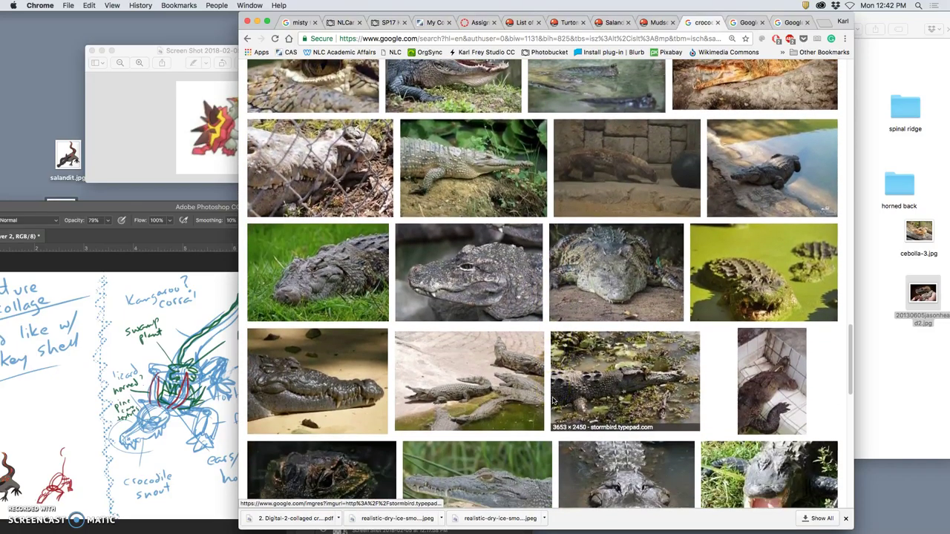
scroll(552, 401, down, 5)
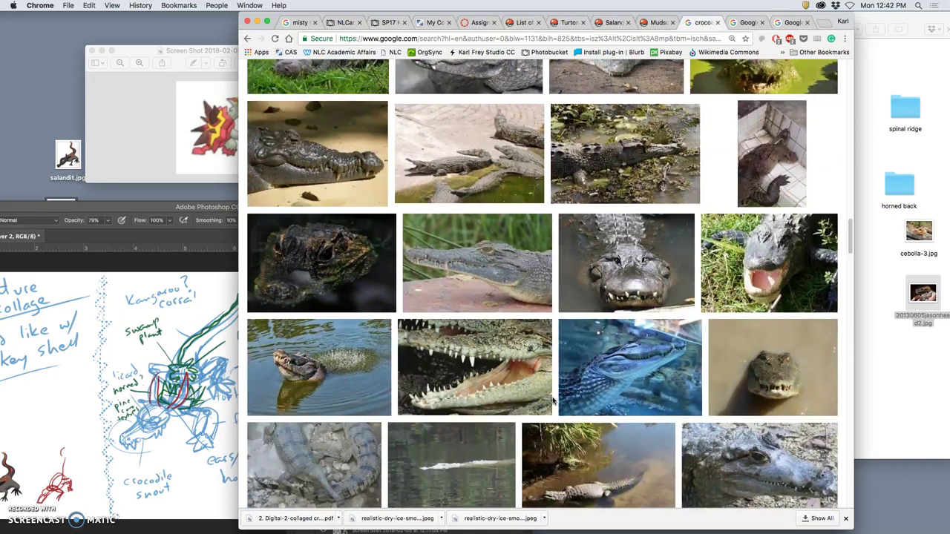
scroll(552, 400, down, 3)
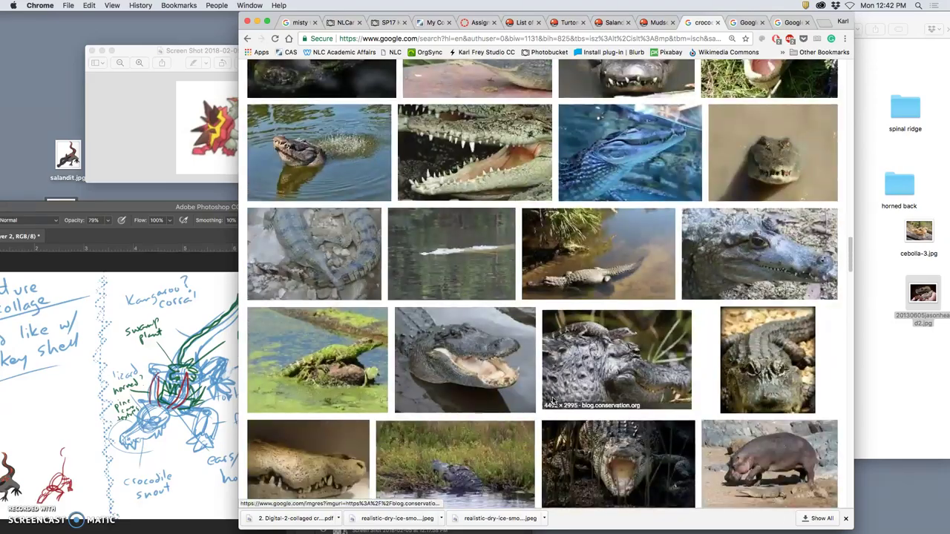
scroll(554, 400, down, 1)
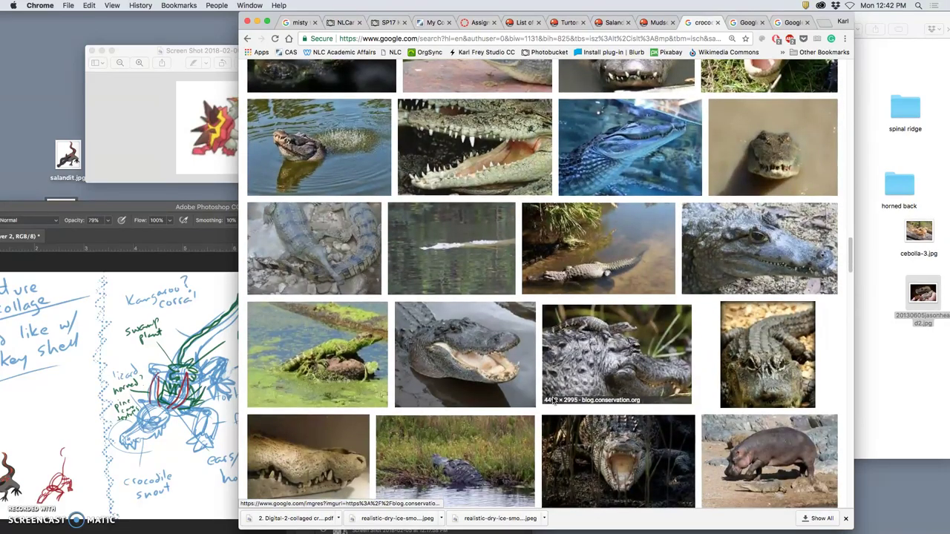
right_click(476, 364)
click(494, 365)
Open the 4000 × 2248 kfbghongkong.nipissingu.ca crocodile head photo in a new tab and look through more of the results
scroll(549, 389, down, 5)
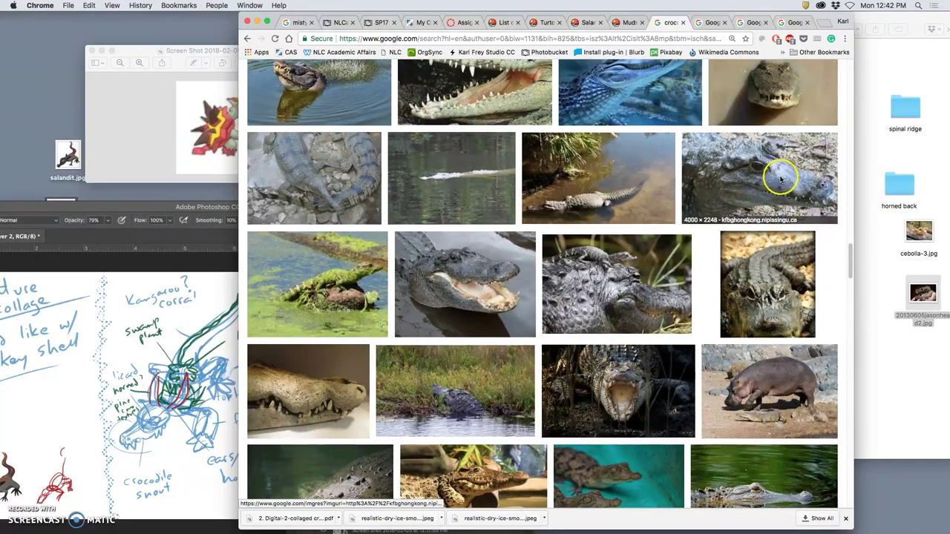
right_click(769, 183)
click(808, 181)
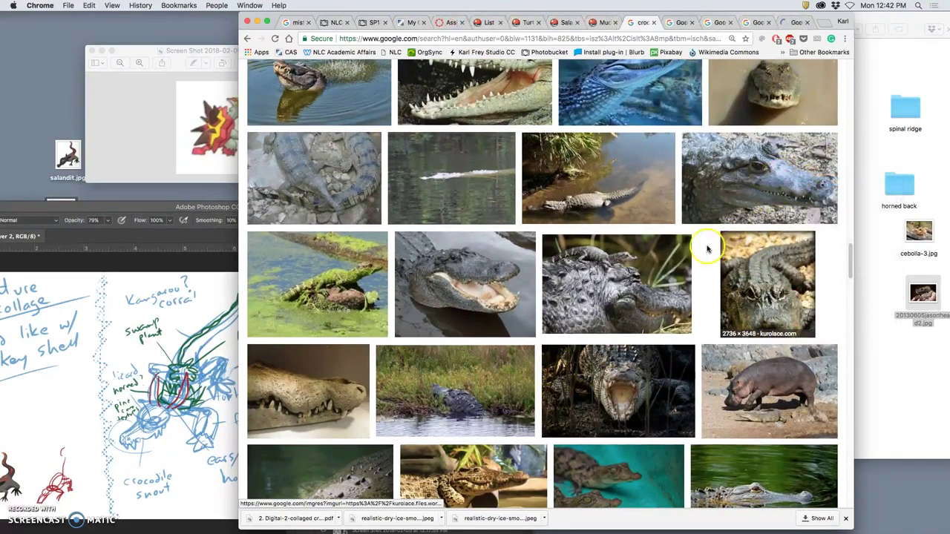
scroll(690, 269, down, 8)
scroll(696, 269, down, 3)
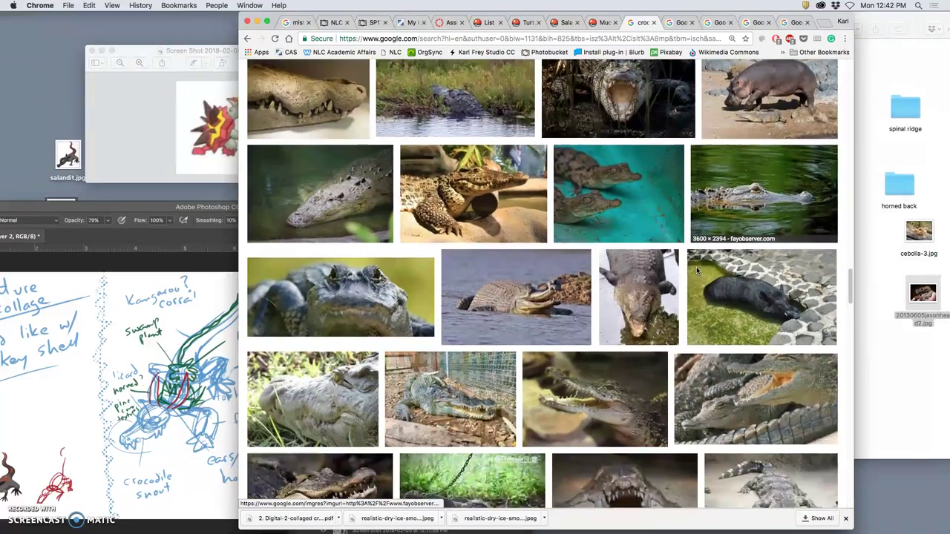
scroll(696, 269, down, 2)
scroll(696, 268, down, 3)
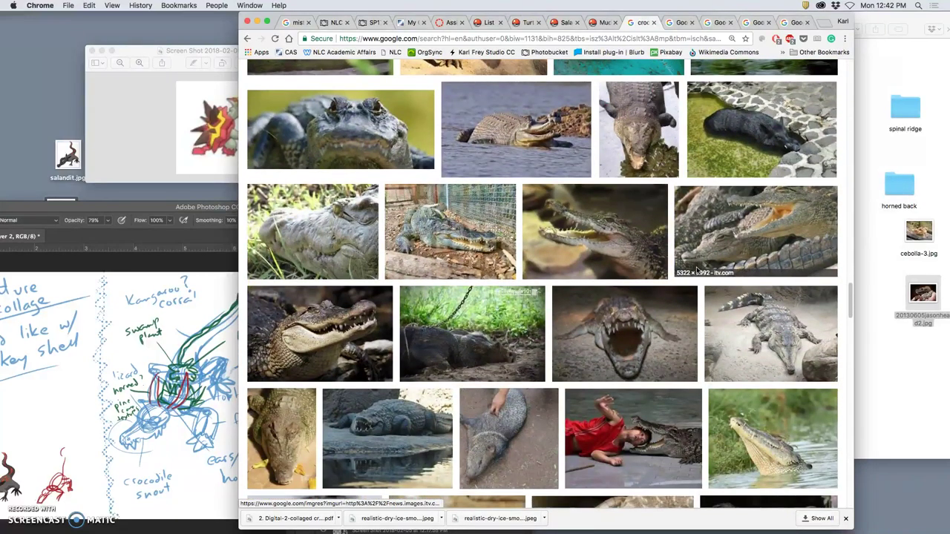
click(705, 249)
Open the Wikiwand American crocodile photo at full size, examine its snout and teeth, and save it into the reference folder
click(682, 23)
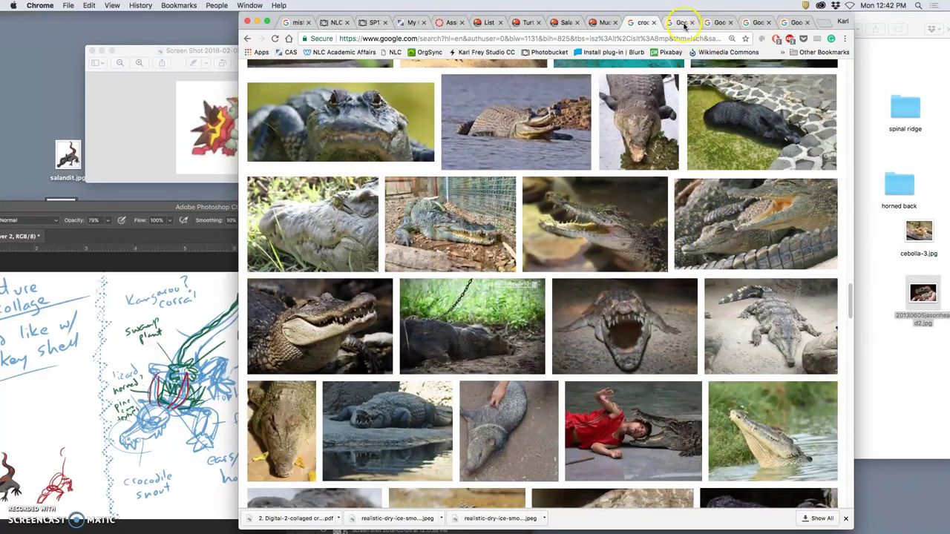
click(683, 23)
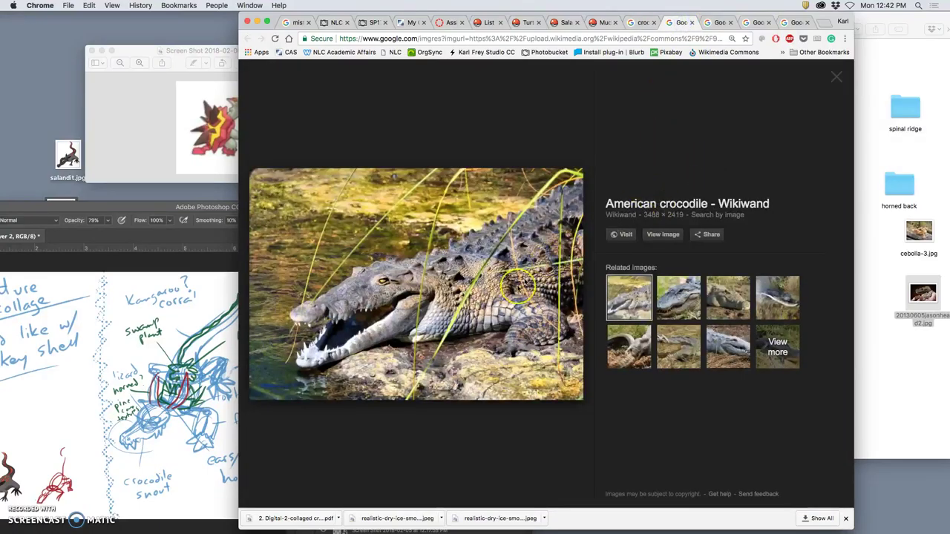
click(663, 234)
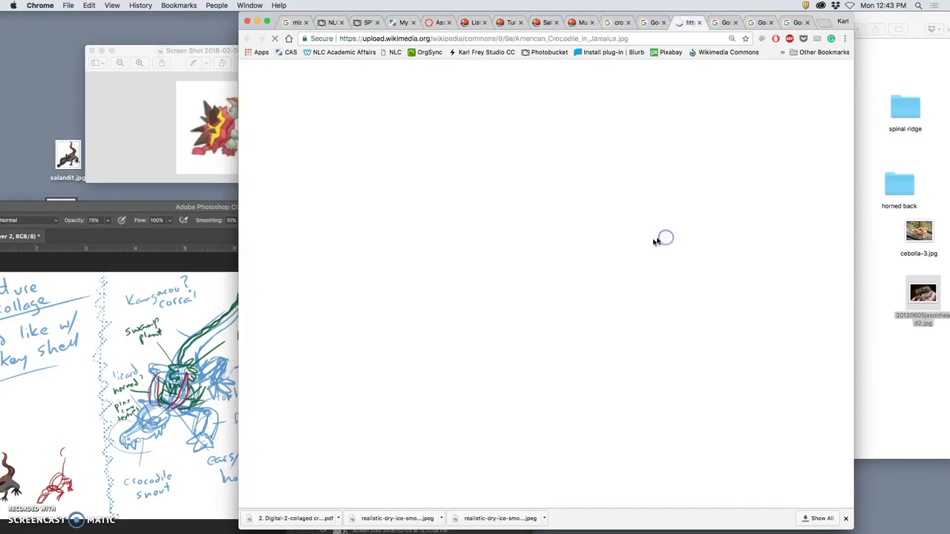
click(598, 259)
scroll(583, 305, down, 5)
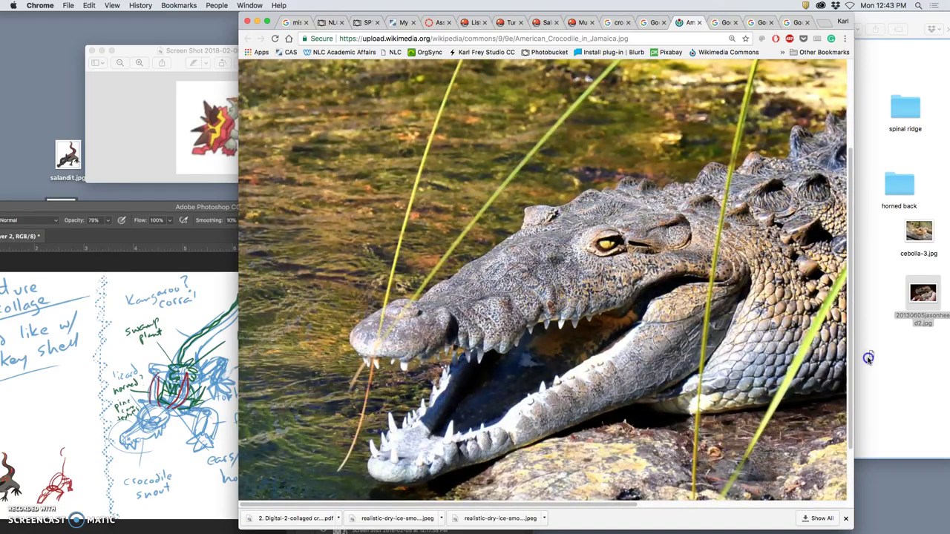
click(737, 95)
Check the 6000 × 4000 PxHere crocodile photo on its source page and close both of its tabs
click(722, 25)
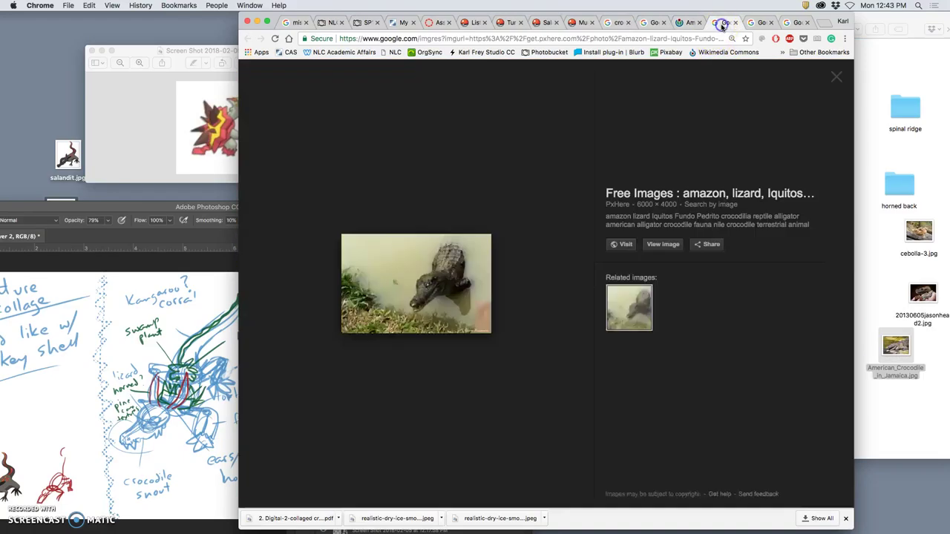
click(663, 245)
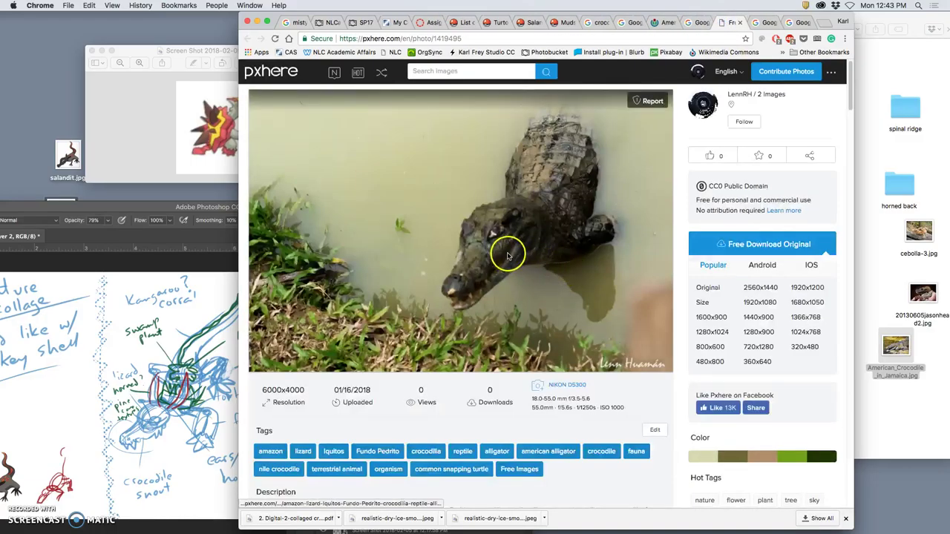
click(740, 22)
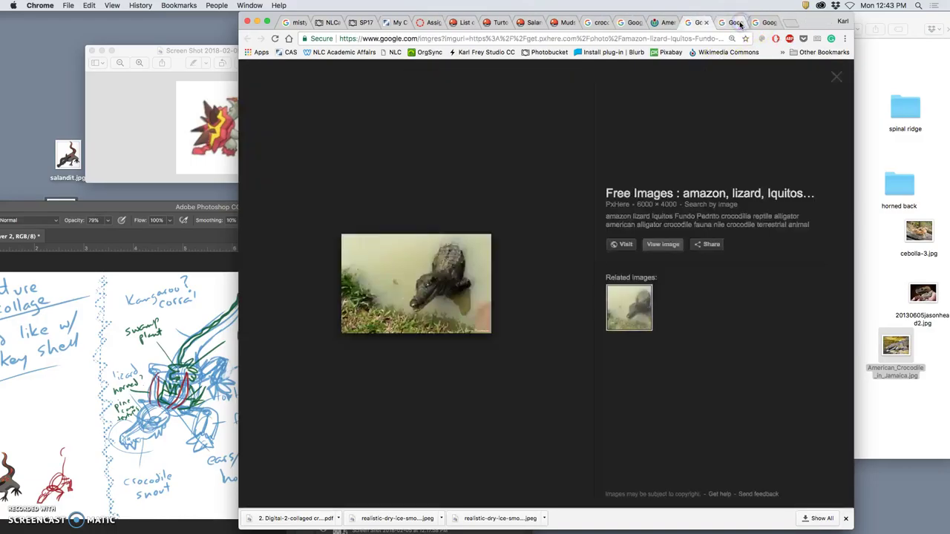
click(706, 24)
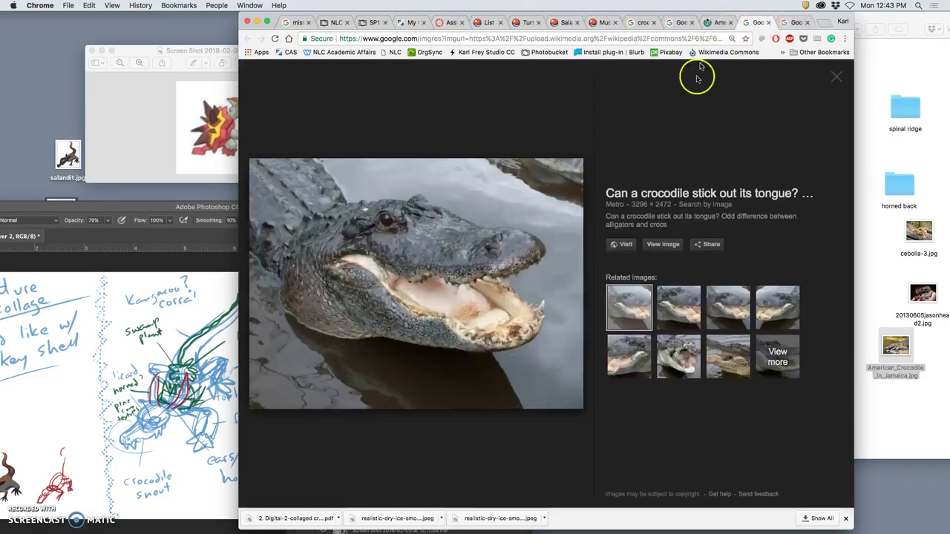
Open the 3296 × 2472 Metro alligator photo at full size, examine its jaw, save it into the reference folder and close its tabs
click(659, 244)
scroll(575, 264, right, 10)
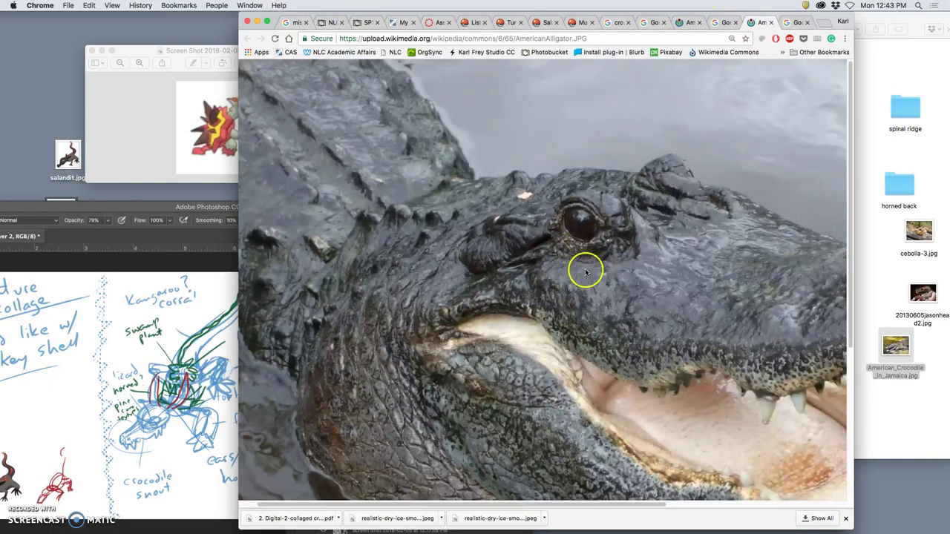
scroll(584, 272, down, 5)
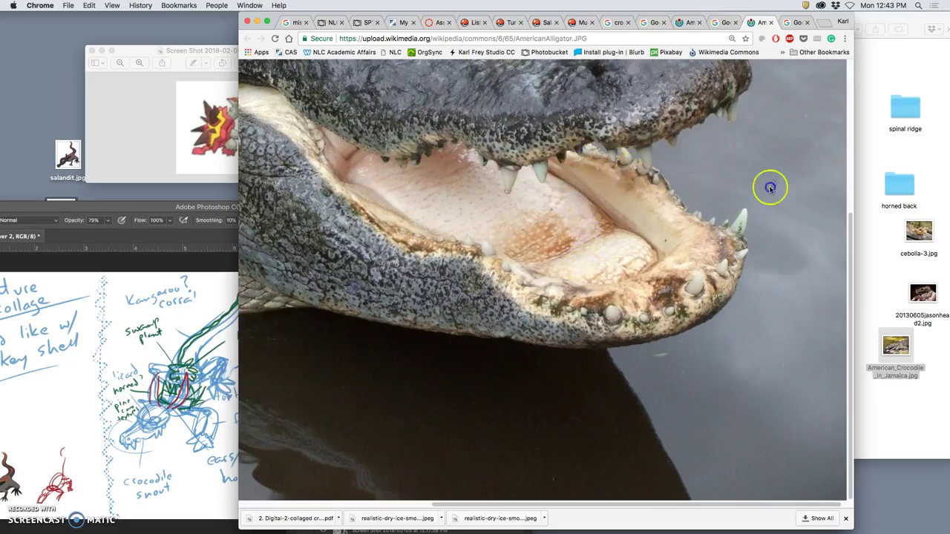
click(769, 25)
Open the Kadoorie Farm crocodile head photo at full size, save it into the reference folder and close the full-size image tab
key(Right)
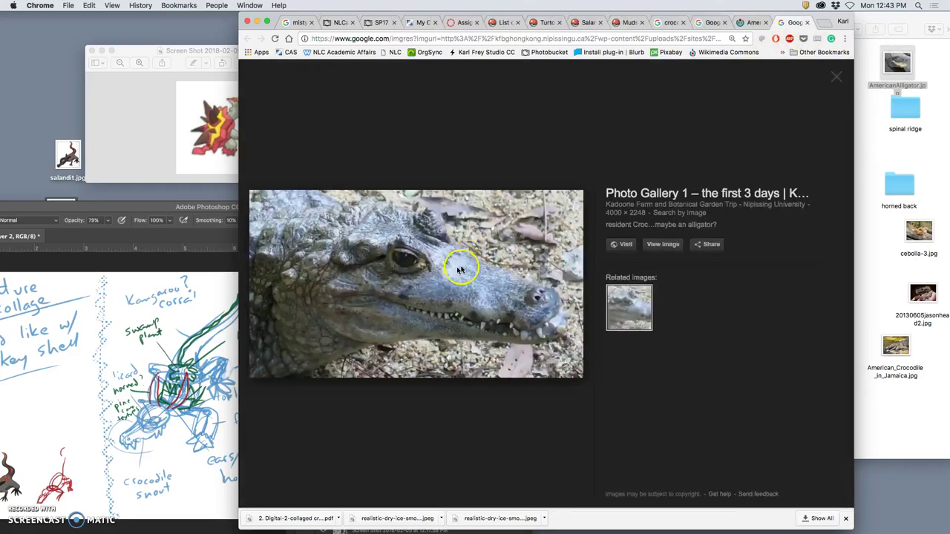
click(644, 244)
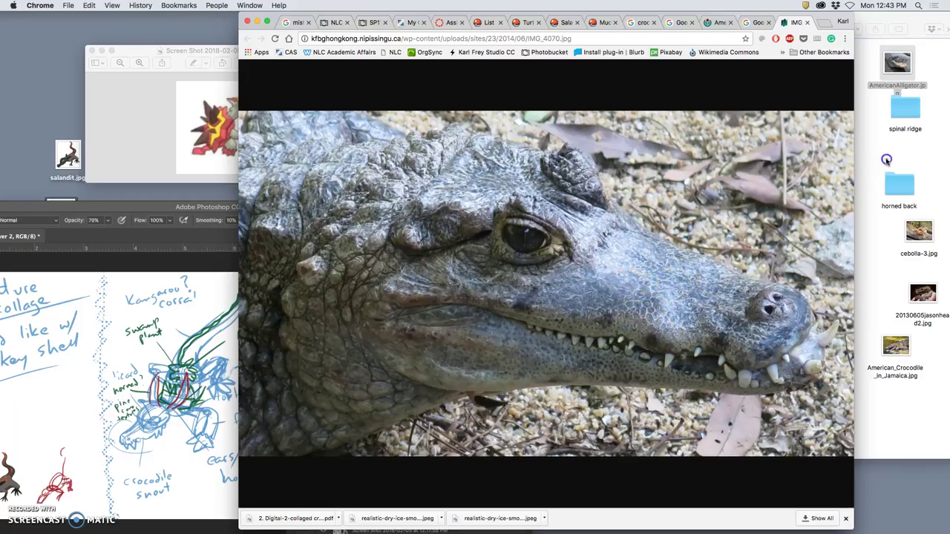
click(808, 23)
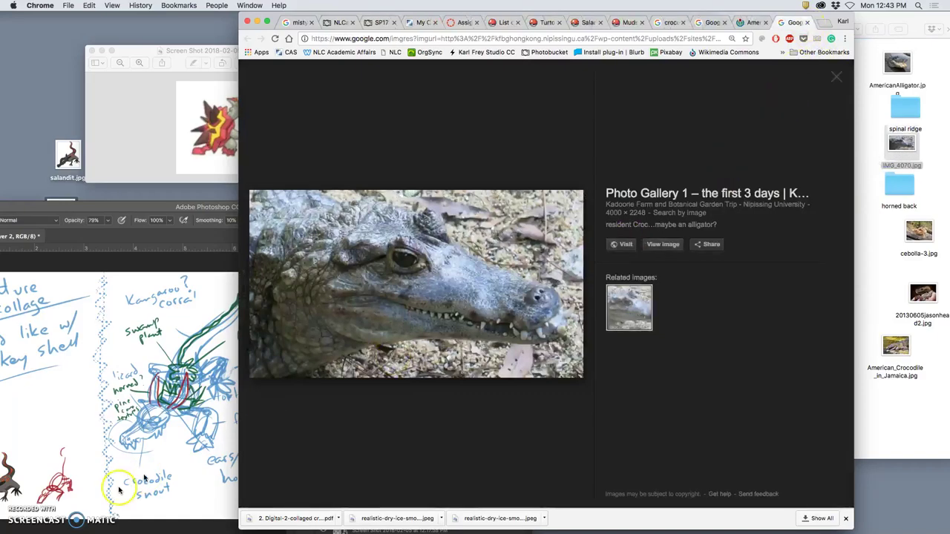